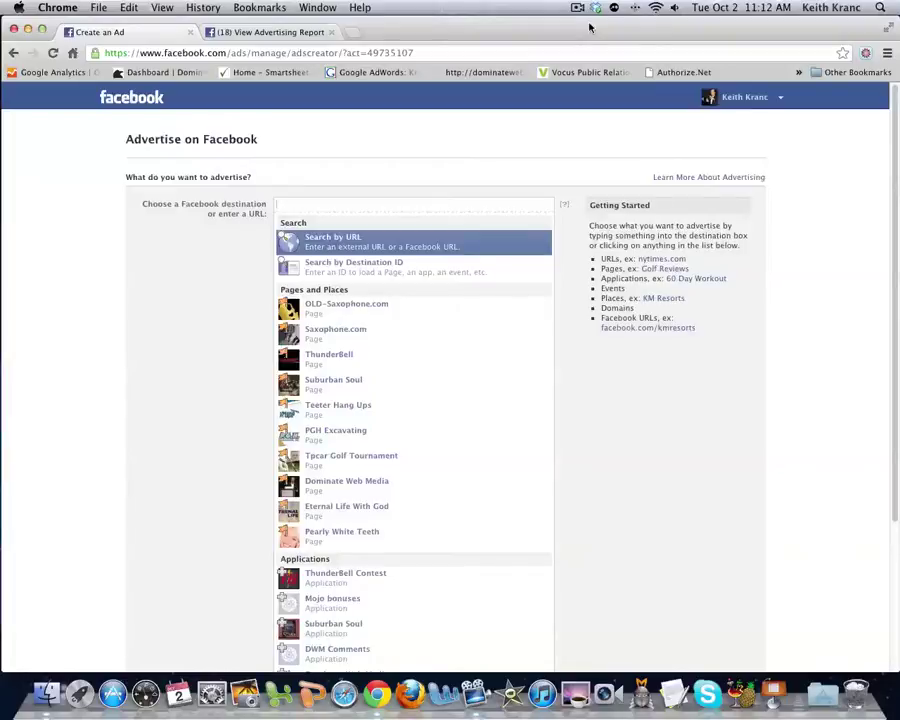
- Open the advertising report for 9/26/2012 - 10/2/2012 and examine the clicks of the Baby texting ad
{"action": "left_click", "coordinate": [285, 34]}
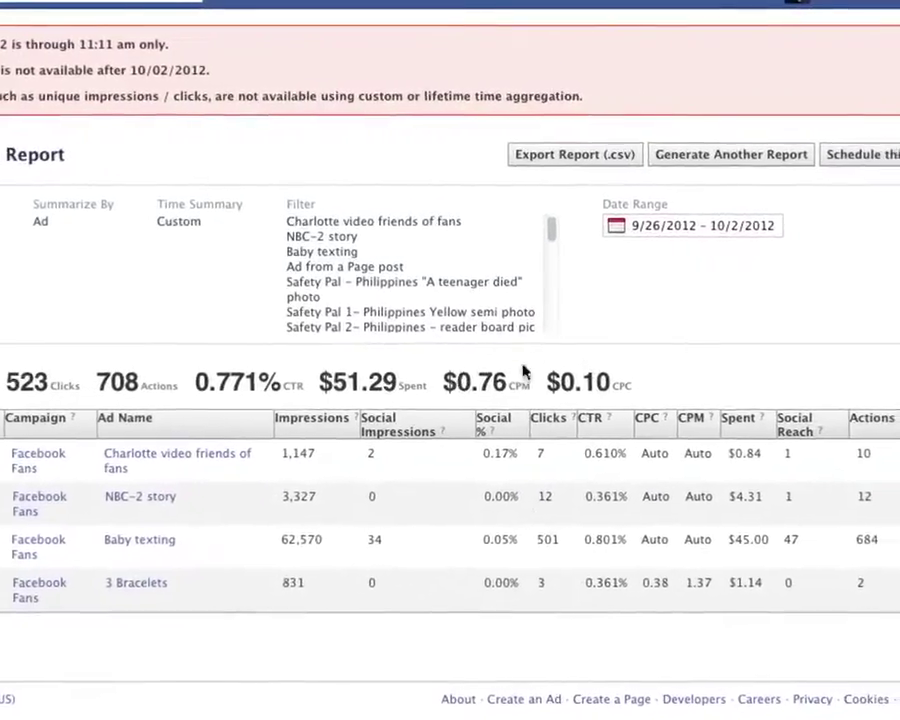
{"action": "left_click_drag", "start_coordinate": [529, 540], "coordinate": [559, 539]}
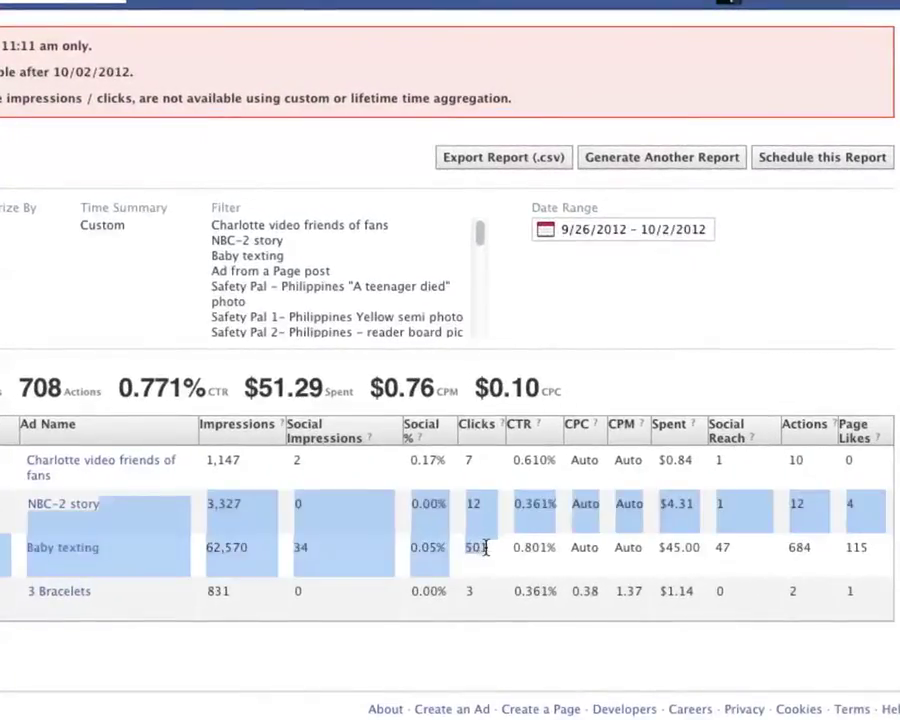
{"action": "left_click", "coordinate": [486, 548]}
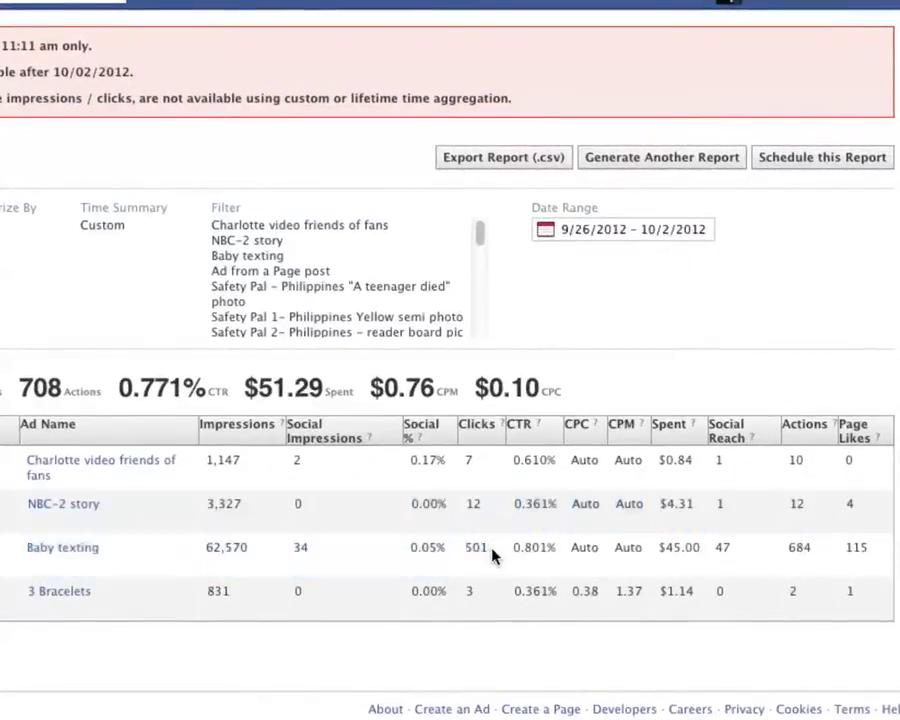
{"action": "double_click", "coordinate": [476, 546]}
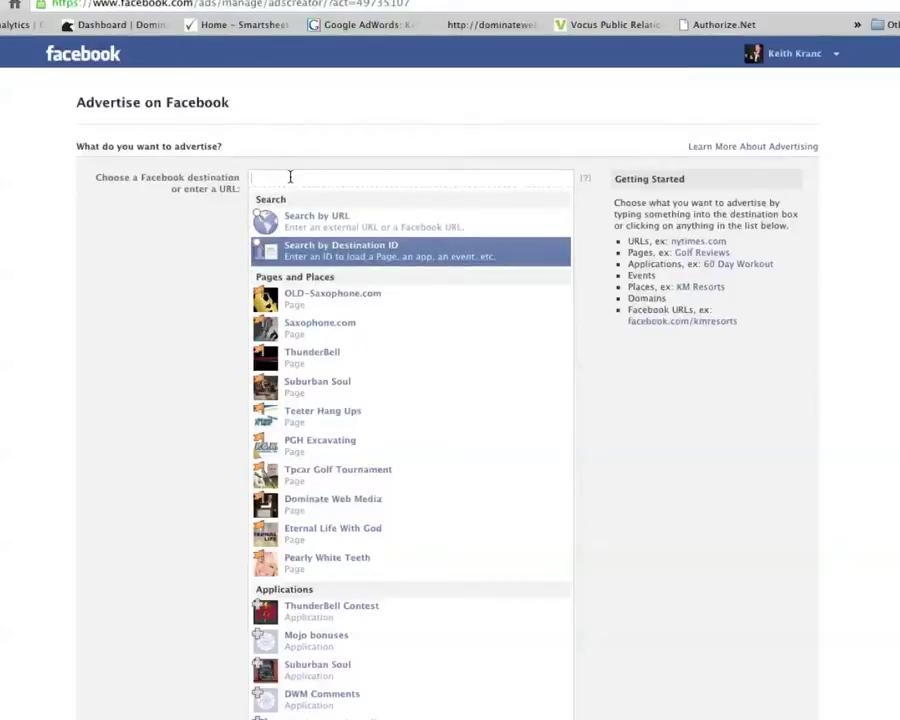
- Choose the Dominate Web Media page as the ad's destination instead of searching by URL
{"action": "left_click", "coordinate": [326, 228]}
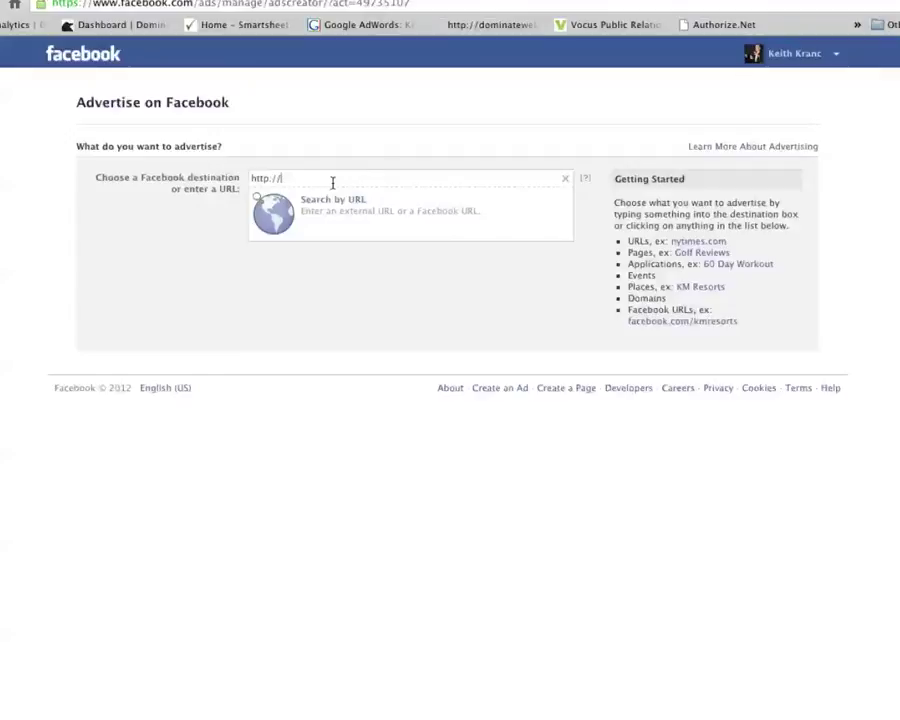
{"action": "left_click", "coordinate": [565, 179]}
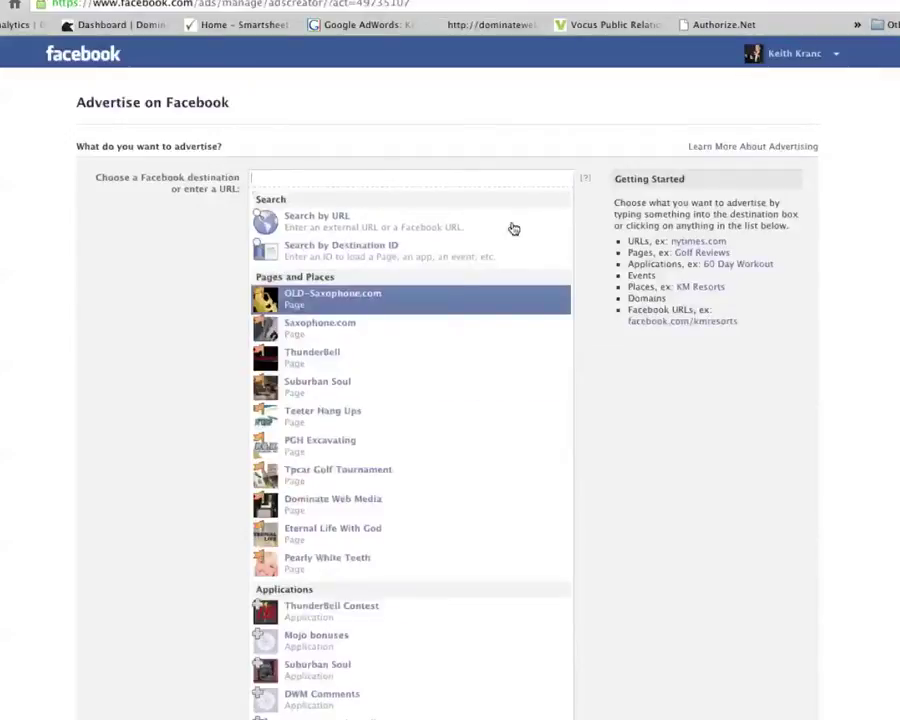
{"action": "left_click", "coordinate": [324, 509]}
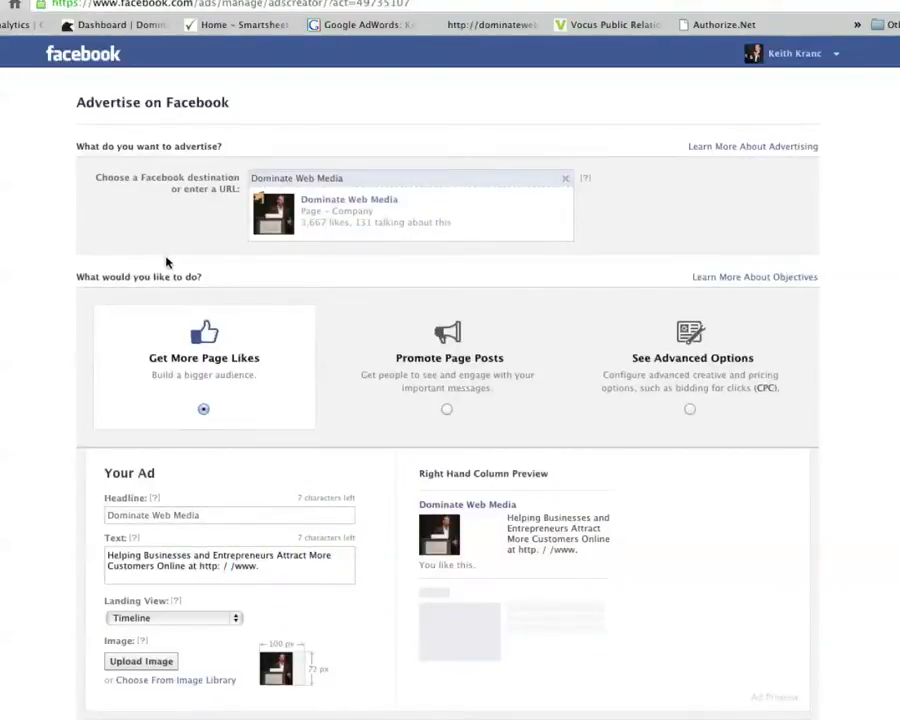
- Examine the objective choices and the prefilled headline, text and preview of the Get More Page Likes ad
{"action": "scroll", "coordinate": [165, 252], "scroll_direction": "down", "scroll_amount": 2}
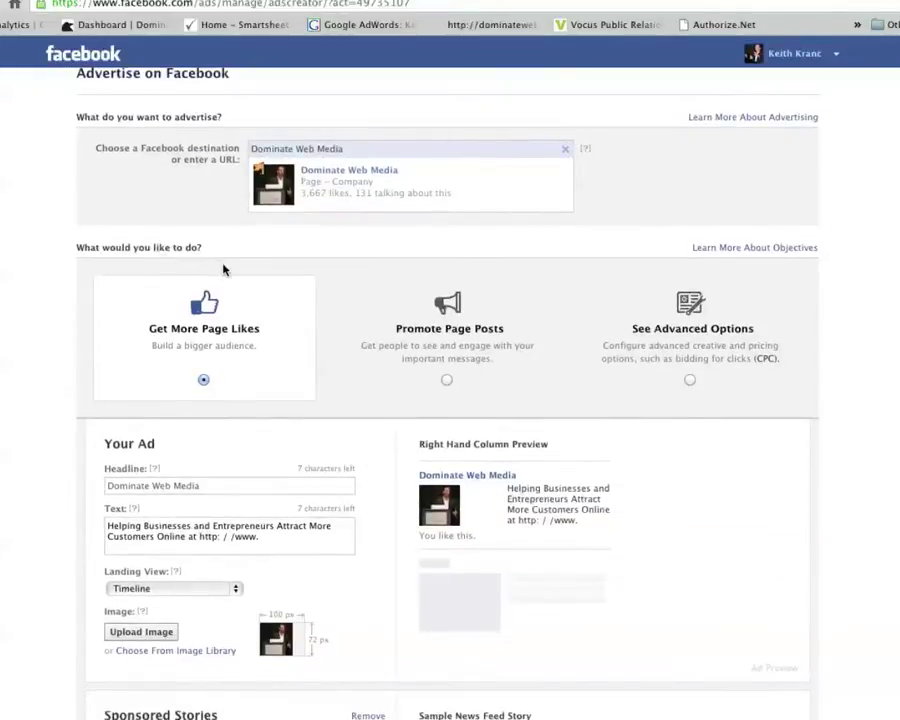
{"action": "scroll", "coordinate": [495, 278], "scroll_direction": "up", "scroll_amount": 2}
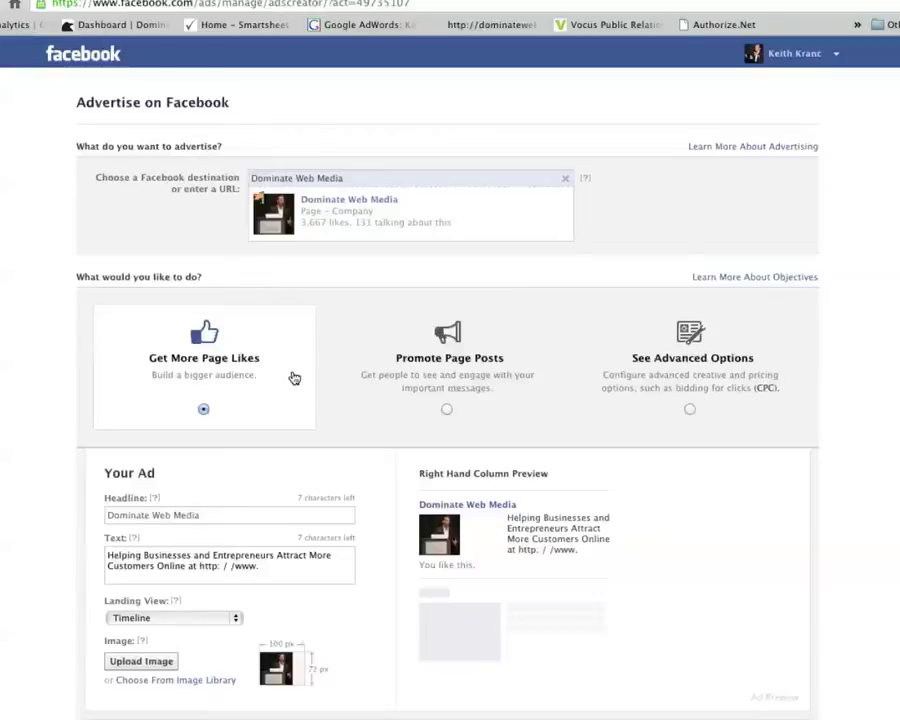
{"action": "scroll", "coordinate": [382, 356], "scroll_direction": "down", "scroll_amount": 3}
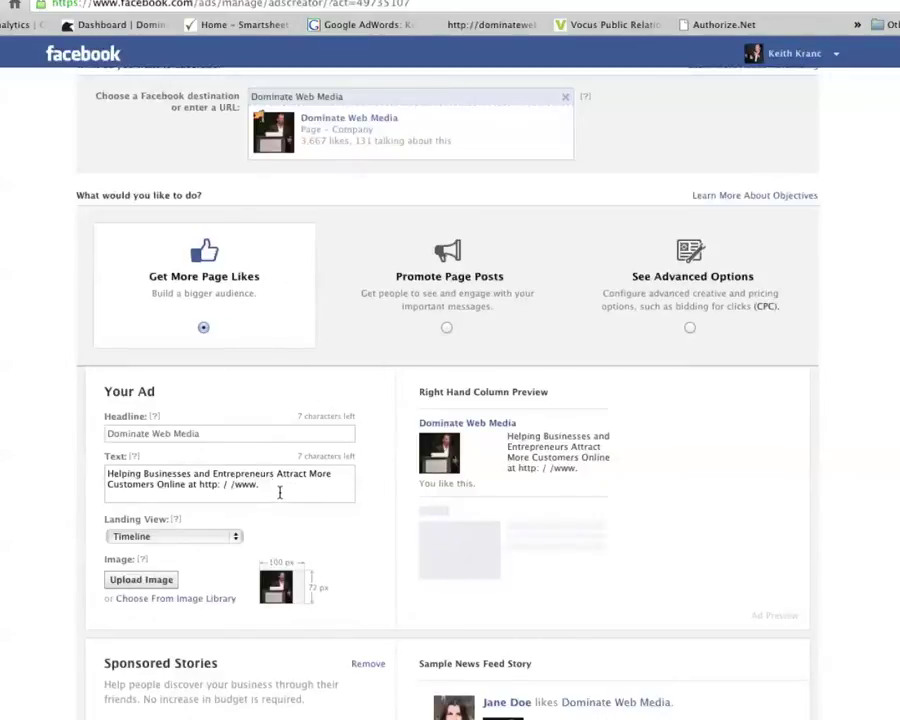
{"action": "left_click_drag", "start_coordinate": [201, 434], "coordinate": [106, 430]}
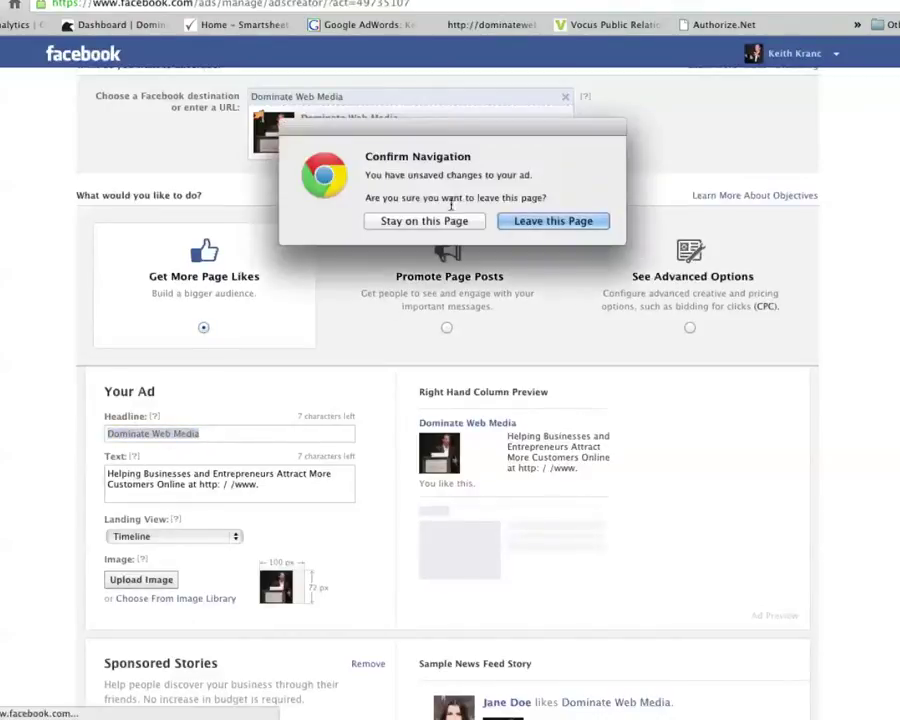
{"action": "left_click", "coordinate": [450, 222]}
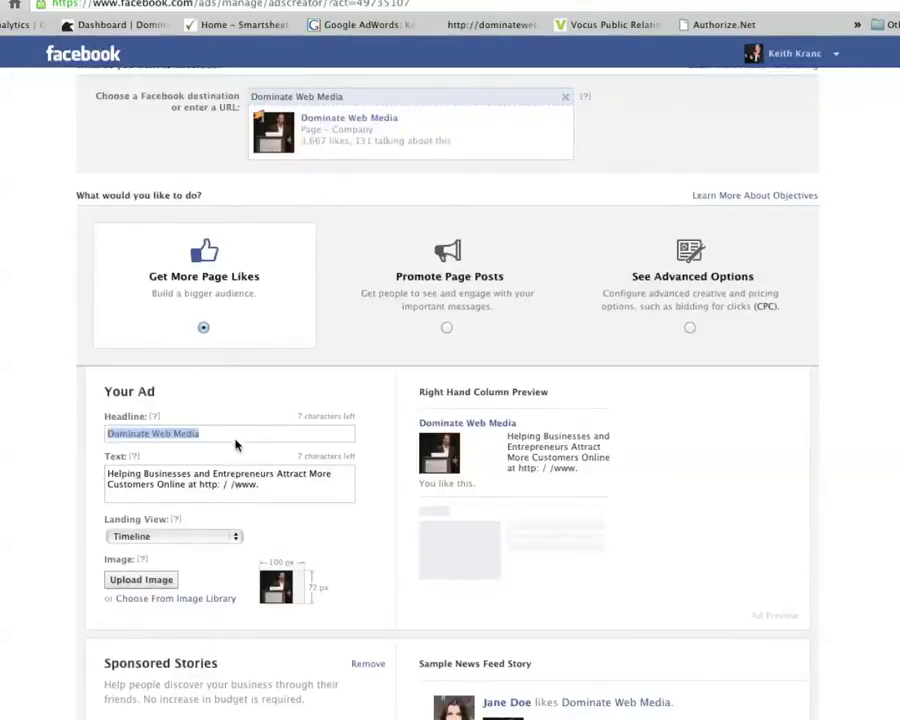
{"action": "left_click", "coordinate": [256, 485]}
{"action": "left_click_drag", "start_coordinate": [256, 485], "coordinate": [88, 474]}
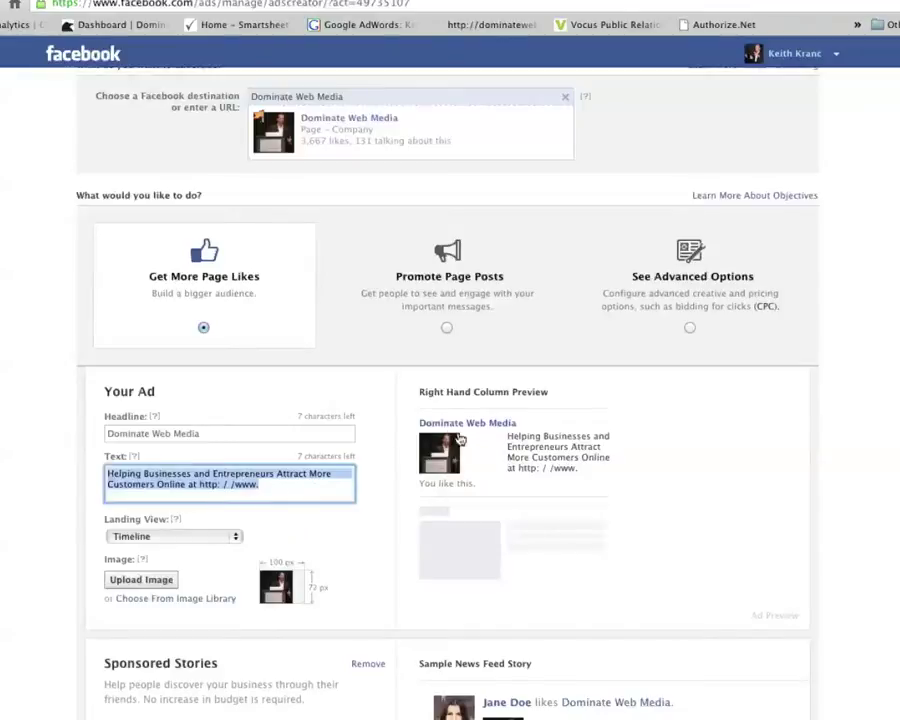
{"action": "scroll", "coordinate": [617, 403], "scroll_direction": "up", "scroll_amount": 2}
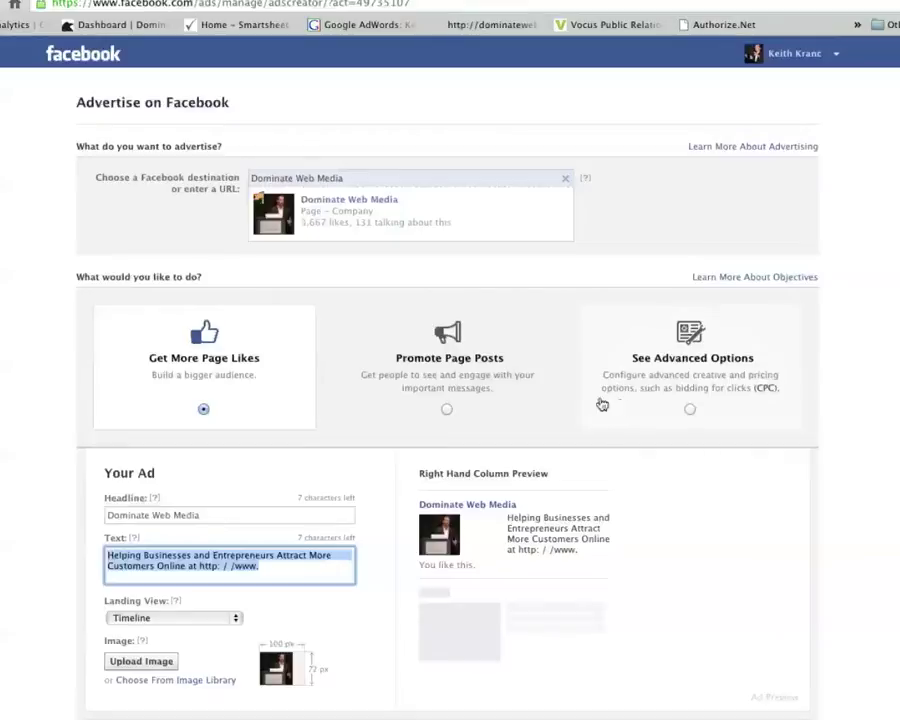
- Preview the Promote Page Posts objective, switch to See Advanced Options and check which existing Page posts can be promoted
{"action": "left_click", "coordinate": [446, 410]}
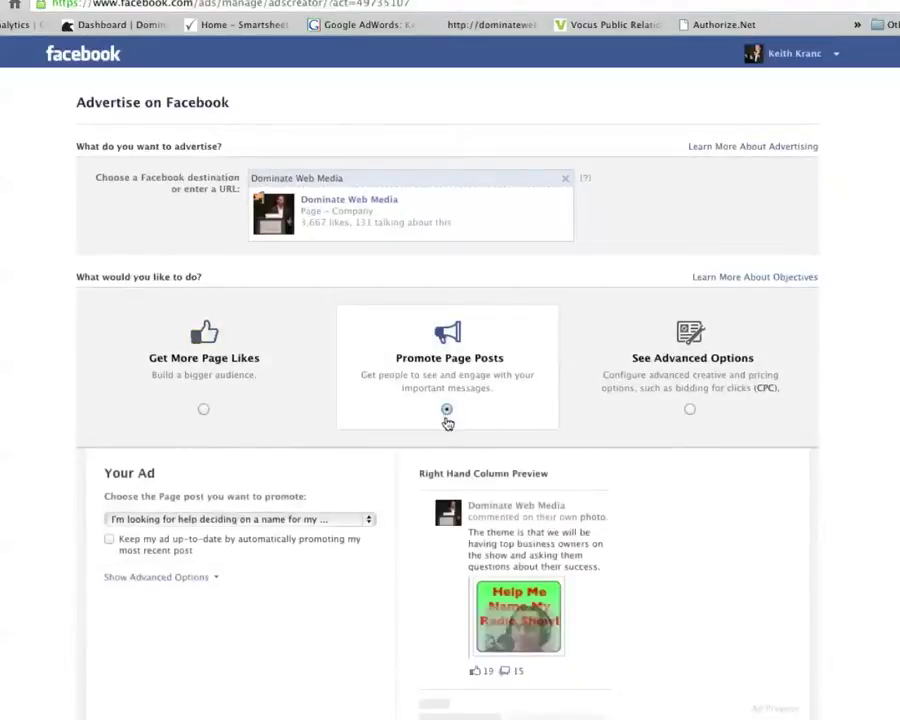
{"action": "left_click", "coordinate": [690, 409]}
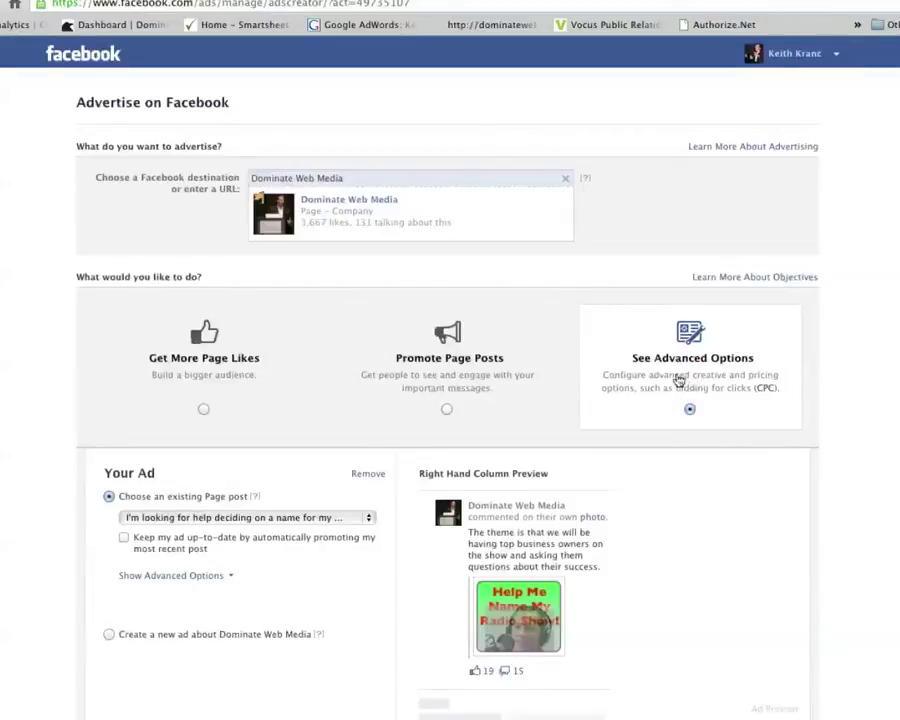
{"action": "scroll", "coordinate": [630, 364], "scroll_direction": "down", "scroll_amount": 2}
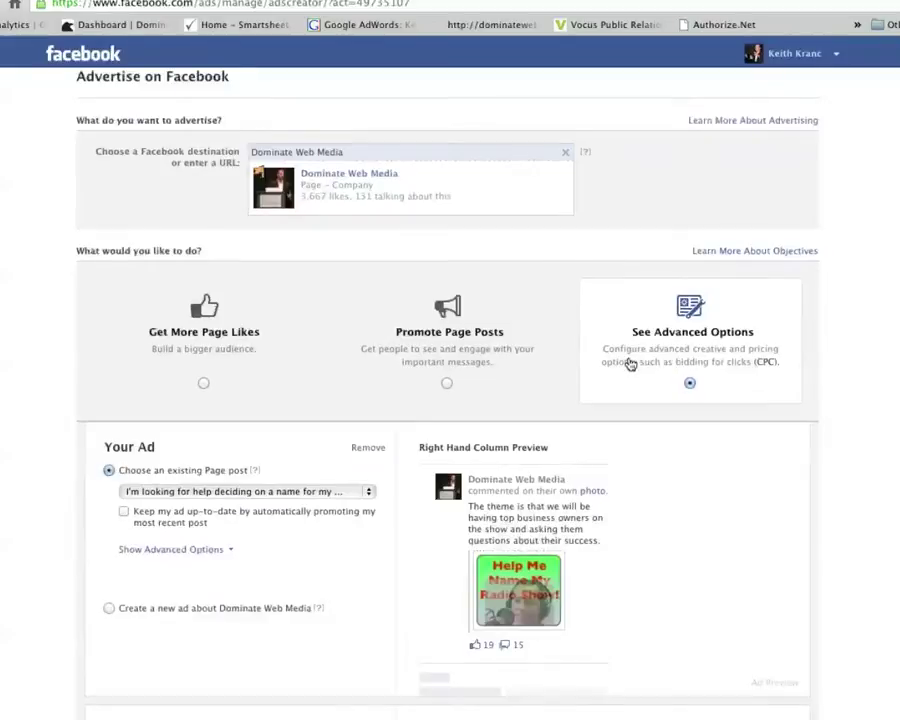
{"action": "scroll", "coordinate": [630, 366], "scroll_direction": "down", "scroll_amount": 2}
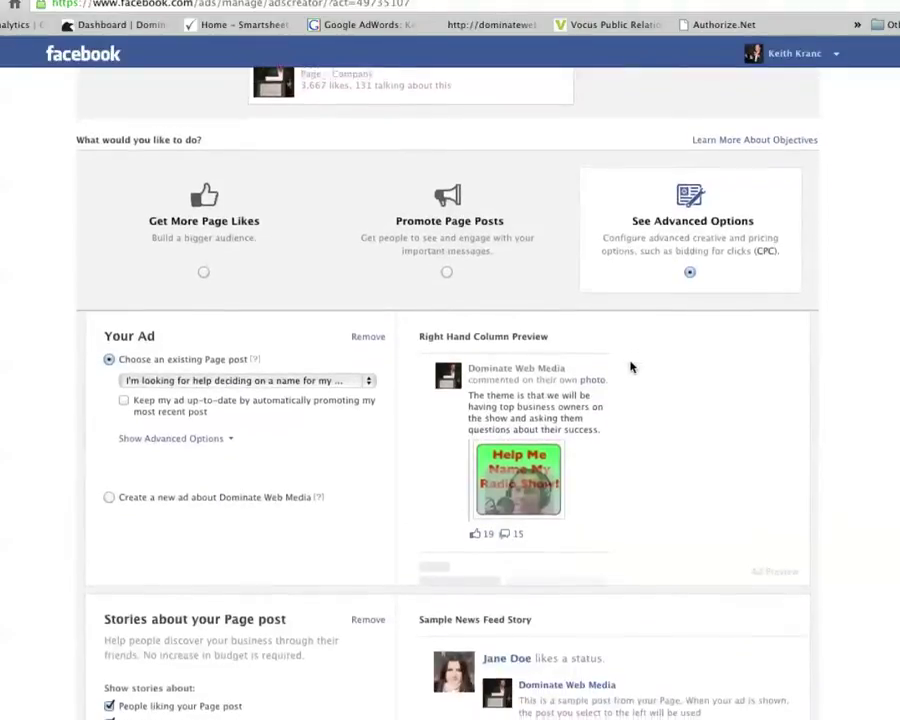
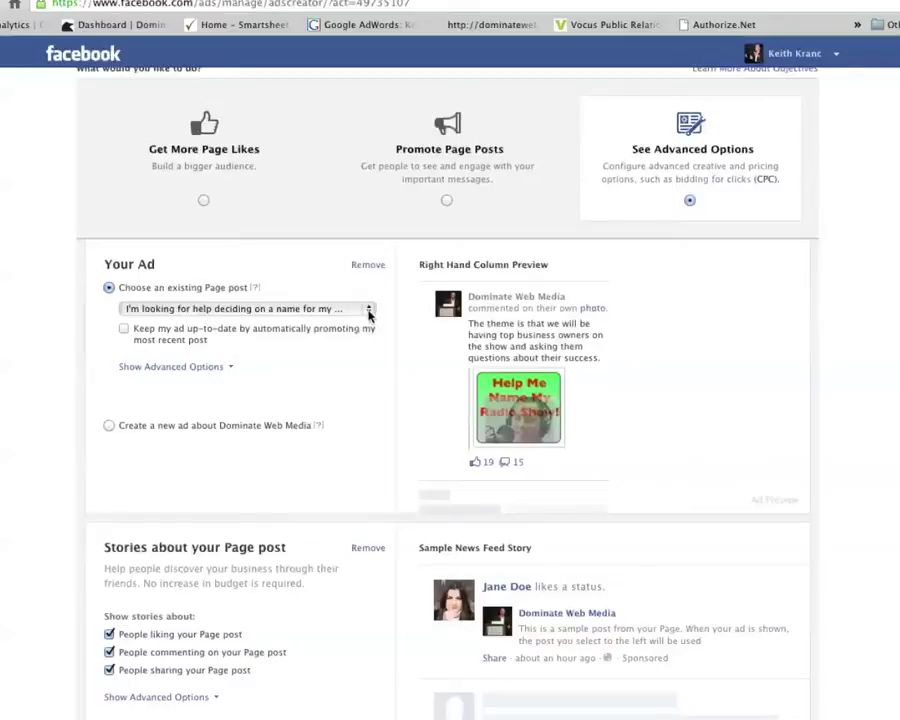
{"action": "left_click", "coordinate": [367, 310]}
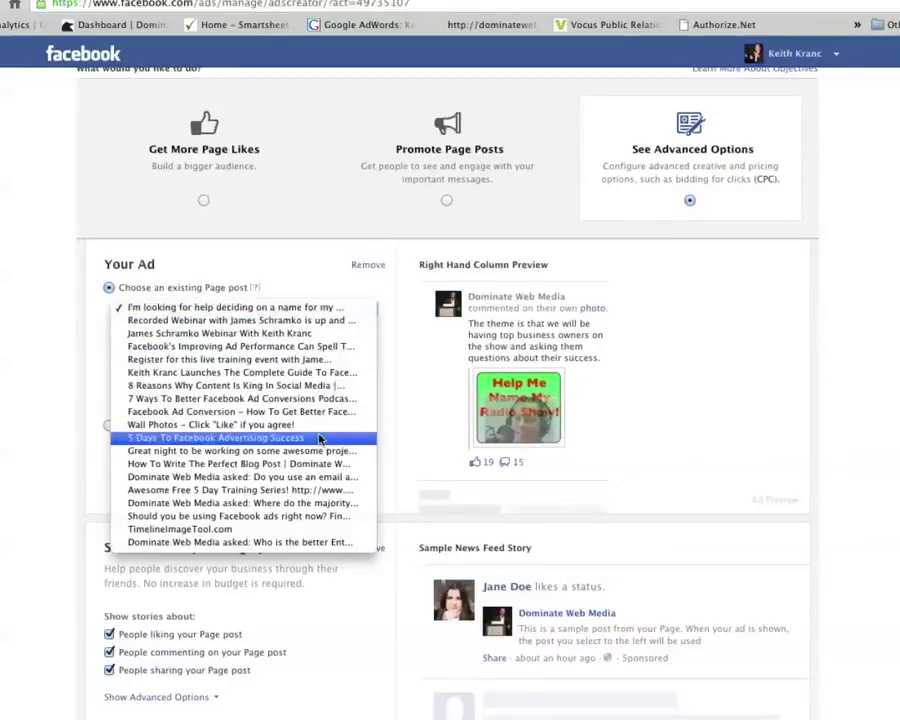
{"action": "left_click", "coordinate": [351, 231]}
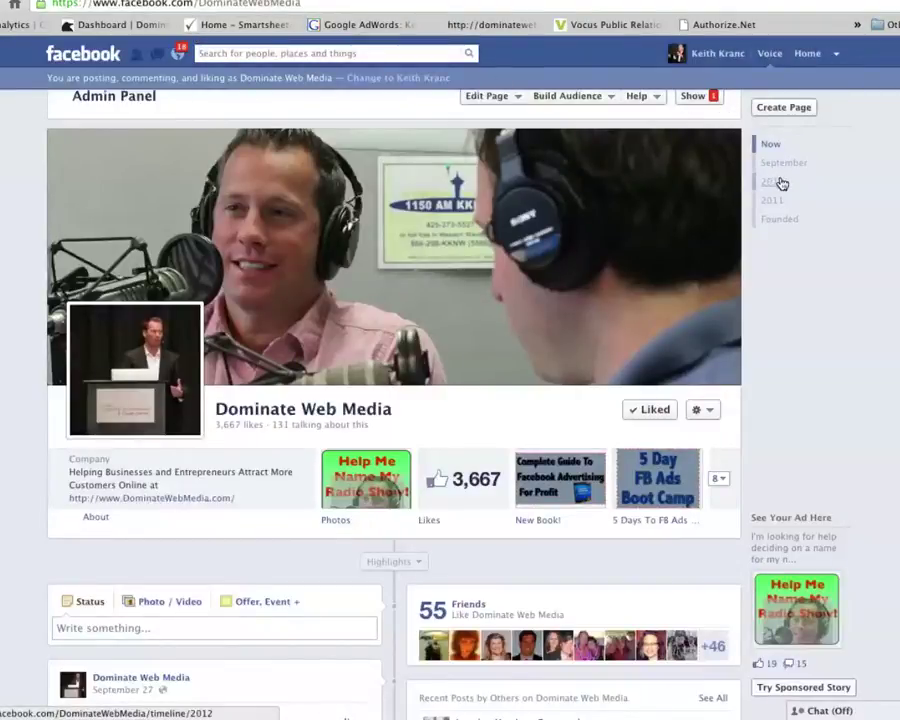
- Browse the Dominate Web Media Page timeline to examine the radio show and recorded webinar posts
{"action": "scroll", "coordinate": [840, 209], "scroll_direction": "down", "scroll_amount": 2}
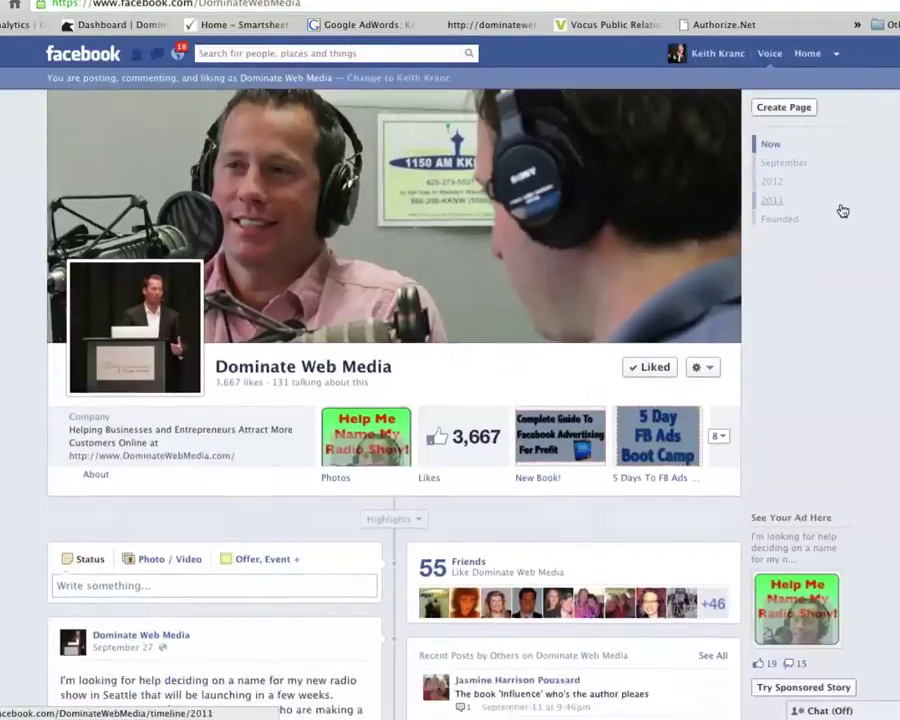
{"action": "scroll", "coordinate": [841, 210], "scroll_direction": "down", "scroll_amount": 10}
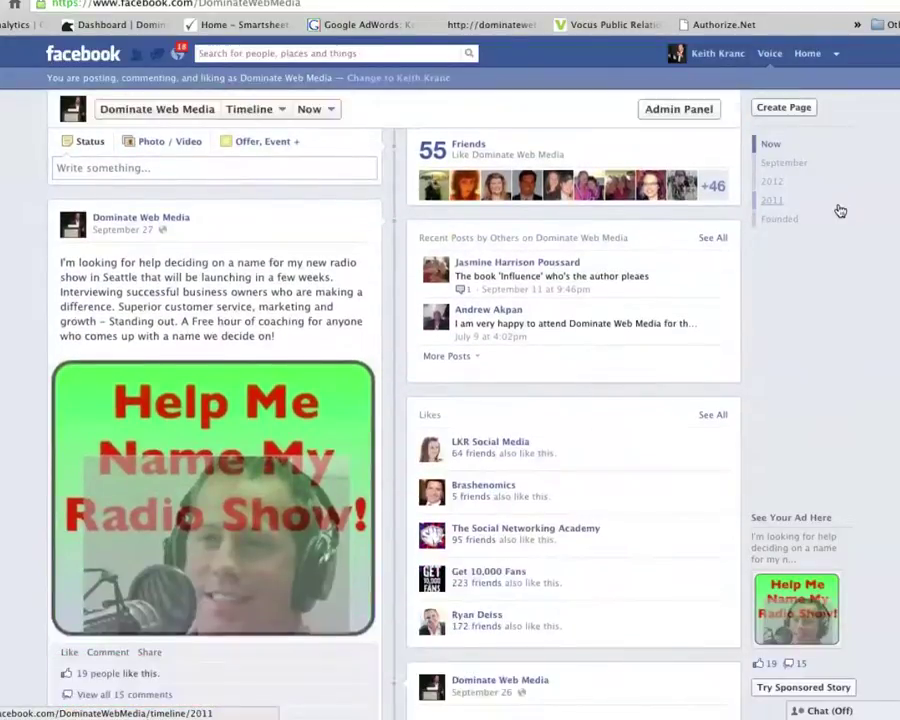
{"action": "scroll", "coordinate": [842, 210], "scroll_direction": "up", "scroll_amount": 3}
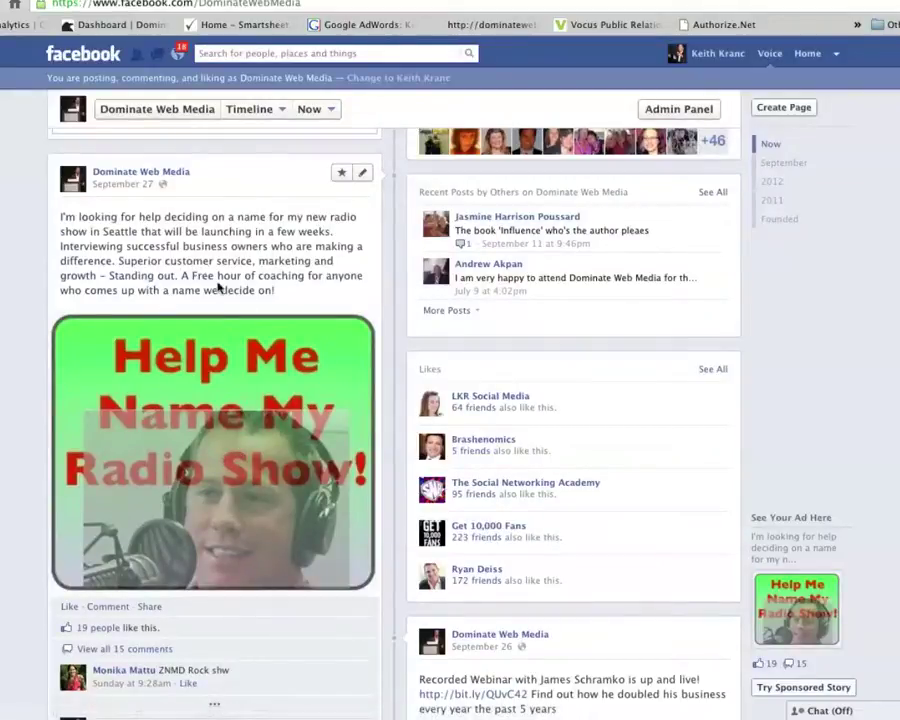
{"action": "scroll", "coordinate": [770, 312], "scroll_direction": "down", "scroll_amount": 3}
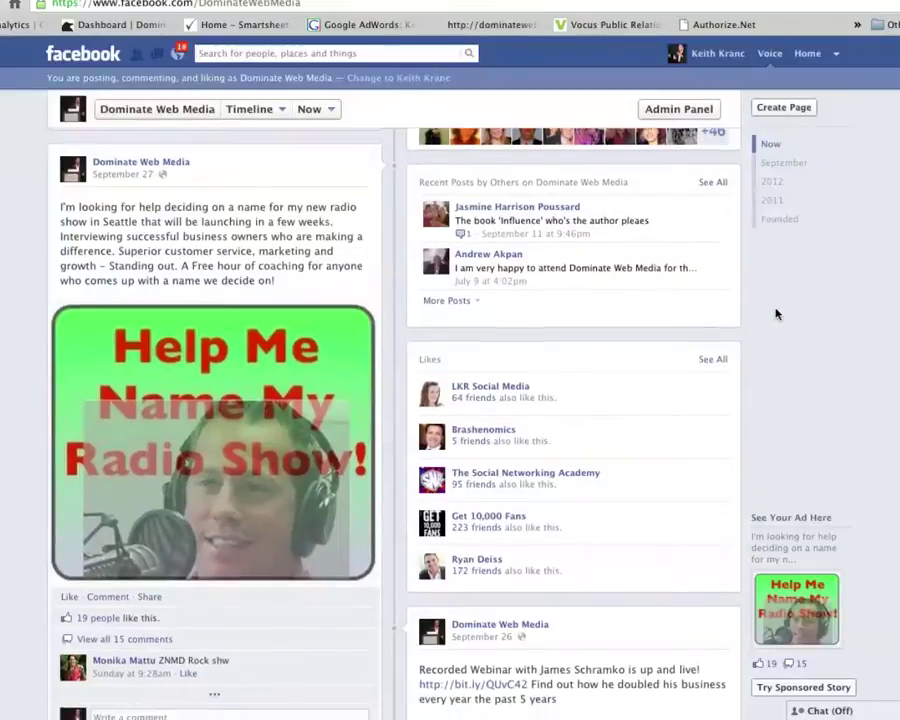
{"action": "scroll", "coordinate": [777, 313], "scroll_direction": "down", "scroll_amount": 6}
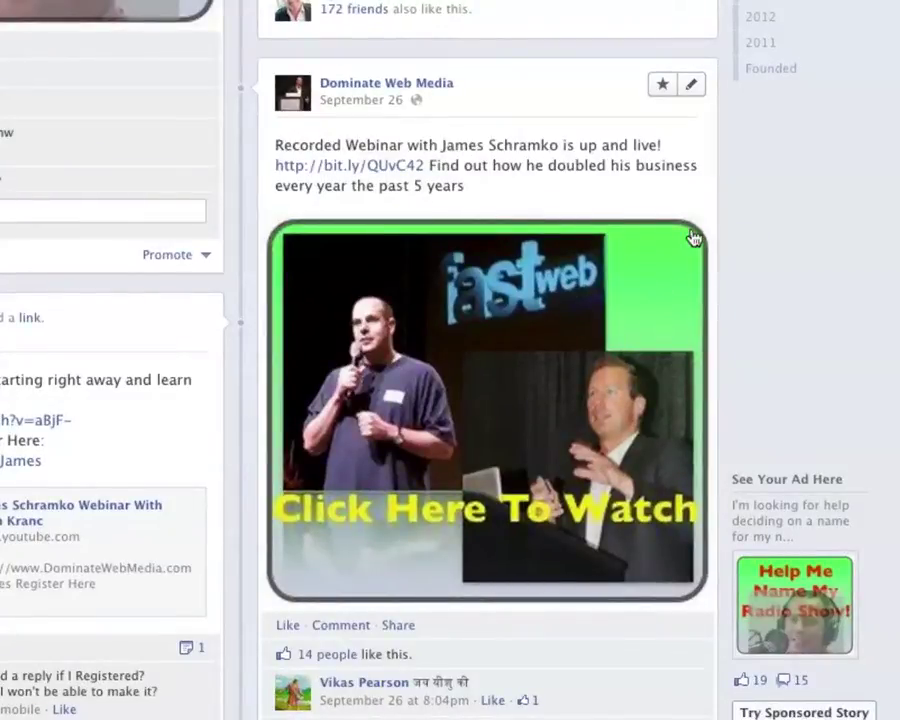
{"action": "scroll", "coordinate": [694, 236], "scroll_direction": "down", "scroll_amount": 1}
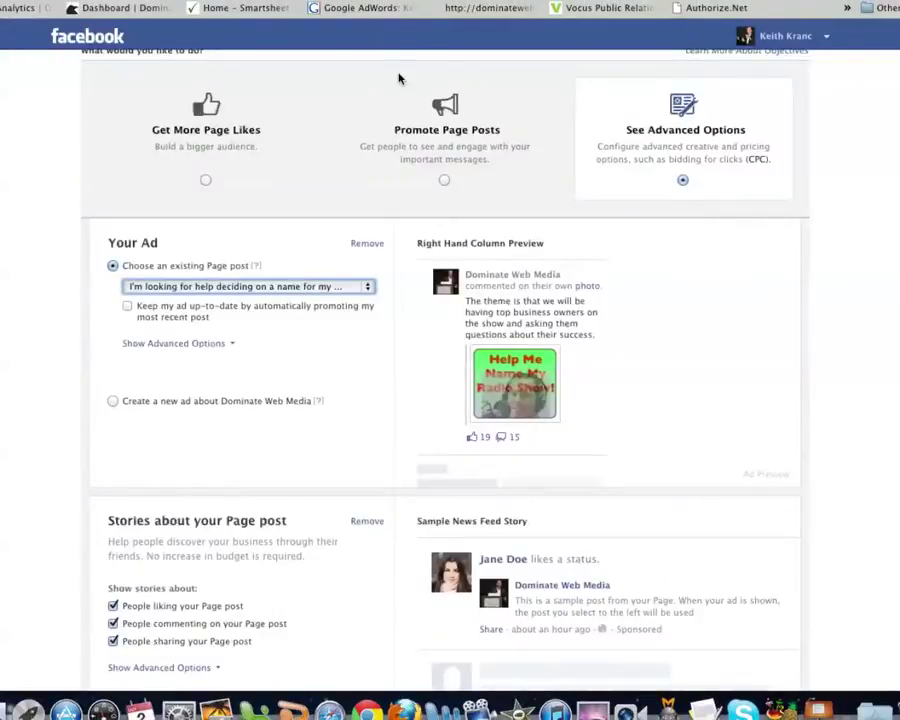
- Review the selectable Page posts and the URL Tags setting in the ad's advanced options, keeping the radio show post
{"action": "left_click", "coordinate": [368, 288]}
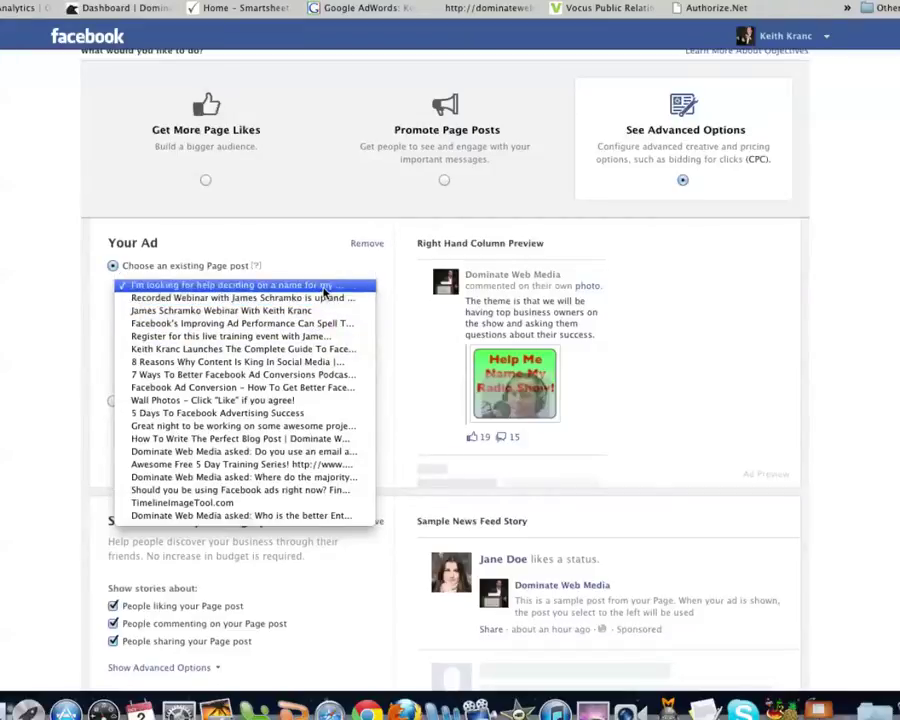
{"action": "left_click", "coordinate": [304, 242]}
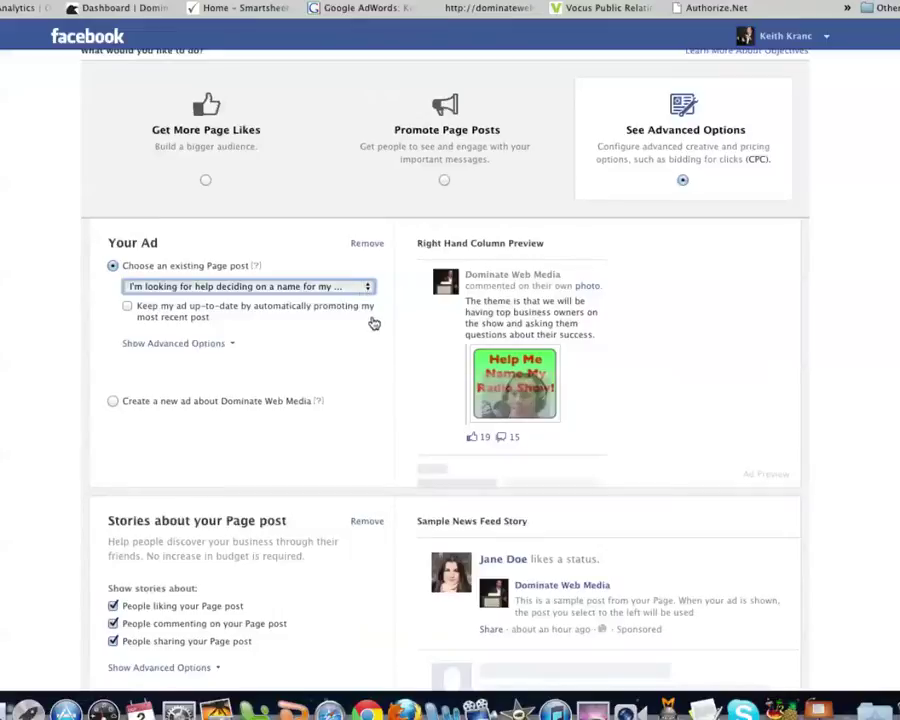
{"action": "left_click", "coordinate": [195, 345]}
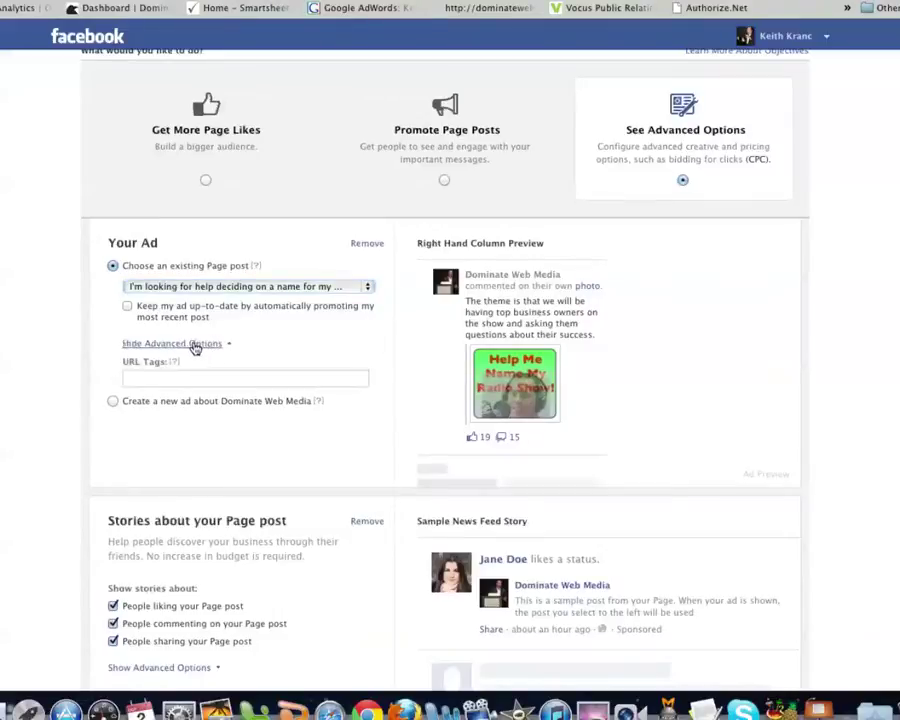
{"action": "left_click", "coordinate": [195, 345]}
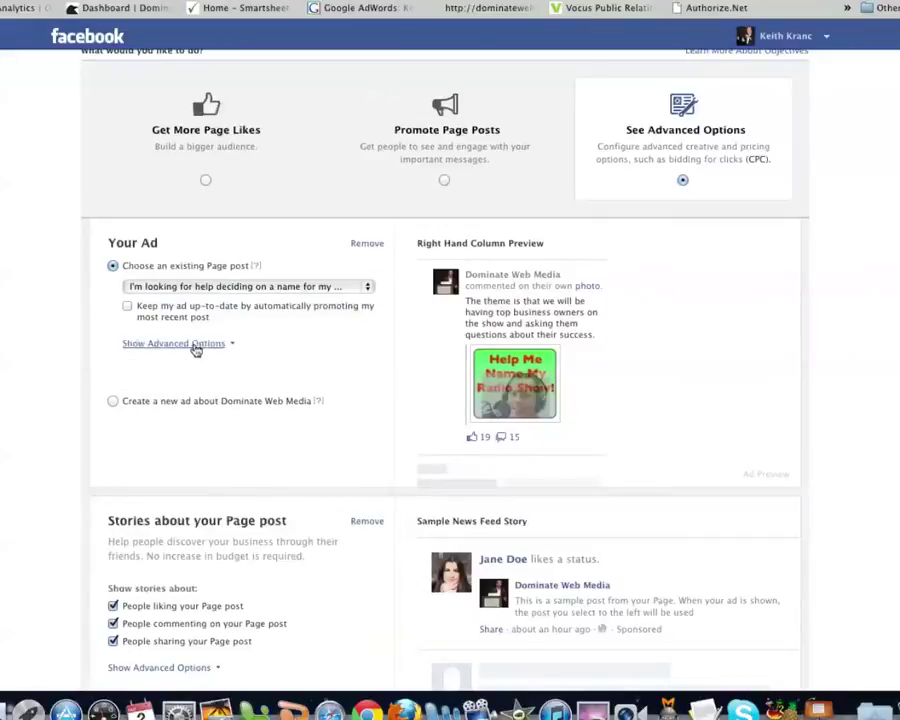
- Review the Stories about your Page post settings and the location, age, gender and interest fields of the audience section
{"action": "scroll", "coordinate": [367, 330], "scroll_direction": "down", "scroll_amount": 1}
{"action": "scroll", "coordinate": [373, 335], "scroll_direction": "down", "scroll_amount": 1}
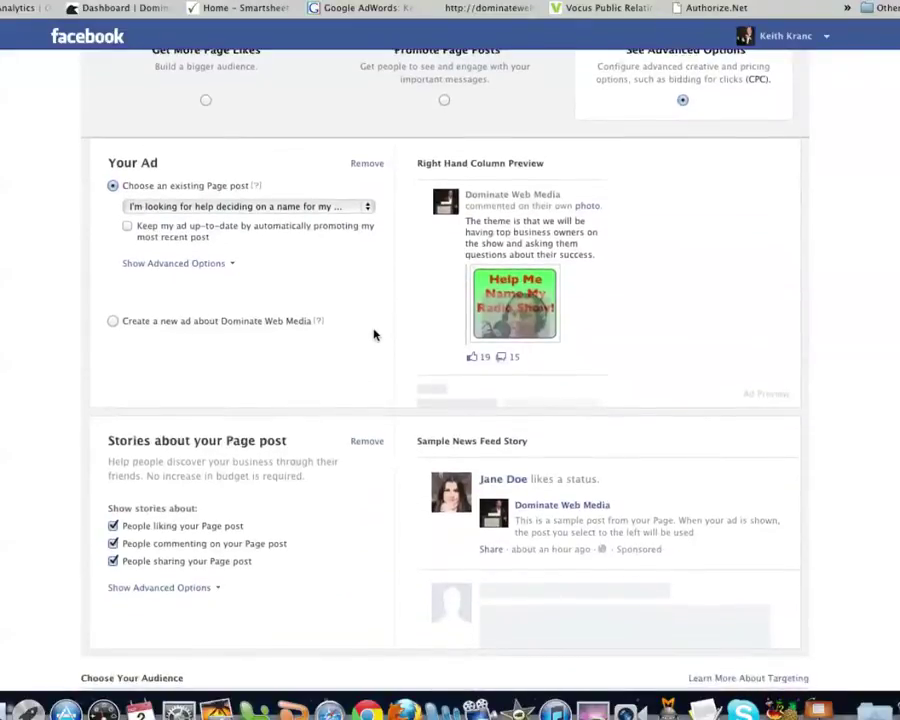
{"action": "scroll", "coordinate": [376, 336], "scroll_direction": "down", "scroll_amount": 5}
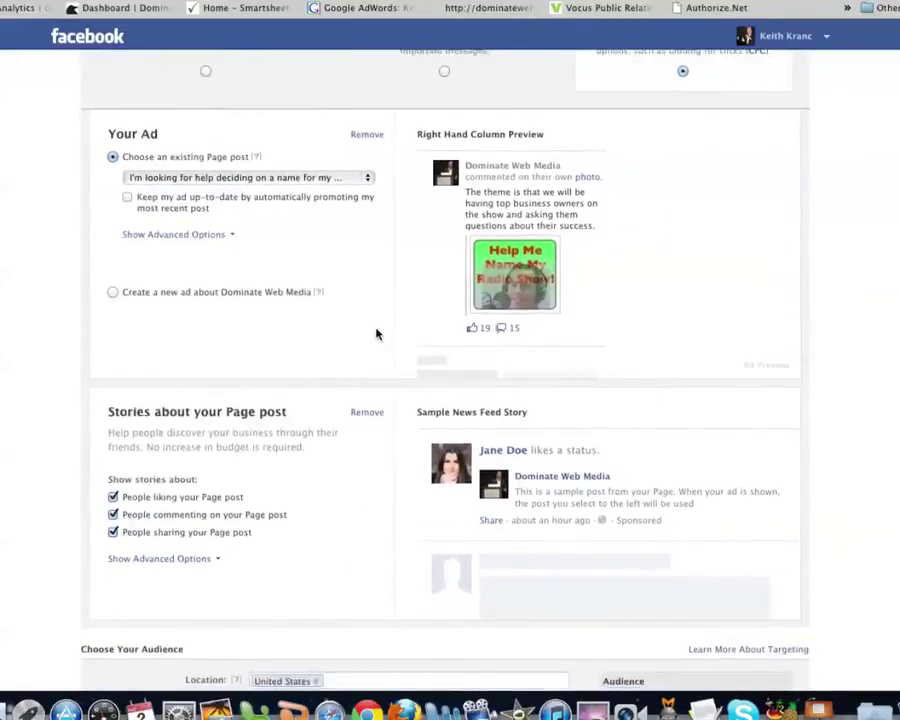
{"action": "scroll", "coordinate": [377, 334], "scroll_direction": "down", "scroll_amount": 2}
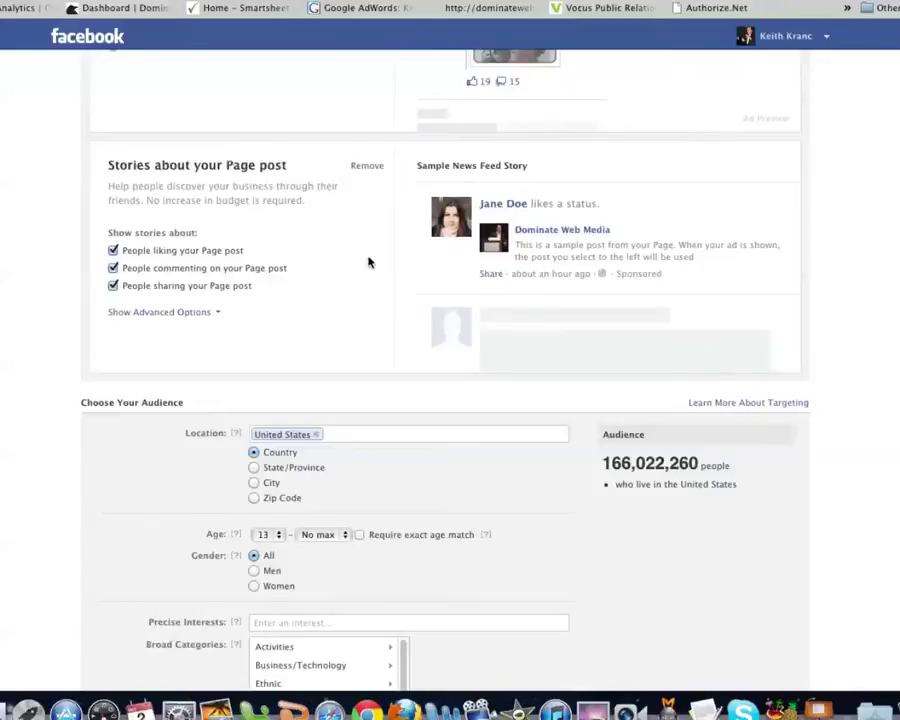
{"action": "scroll", "coordinate": [370, 266], "scroll_direction": "down", "scroll_amount": 2}
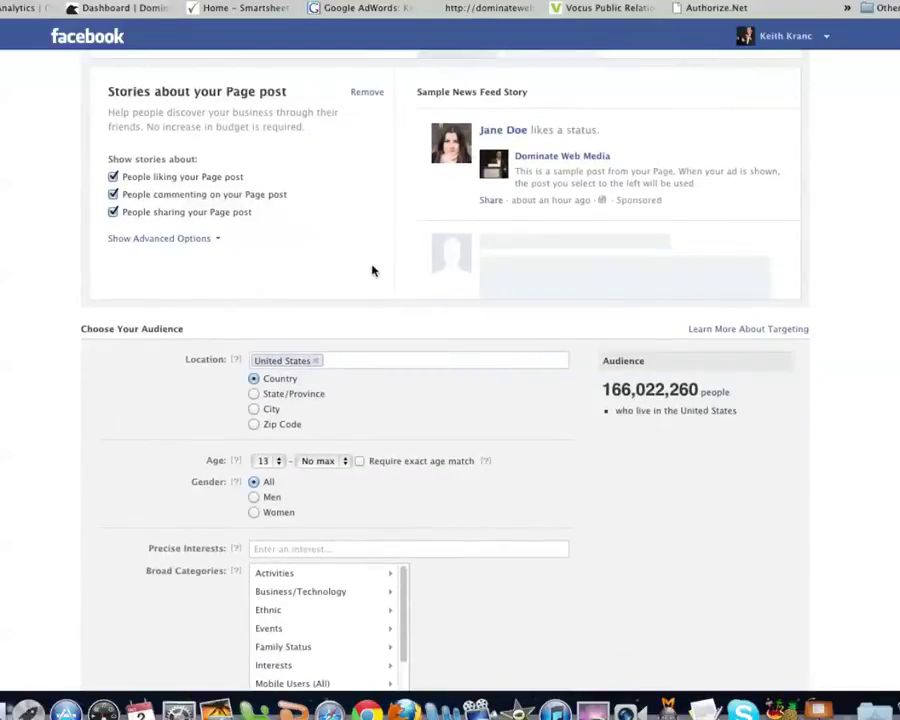
- Set the audience's minimum age to 25 and leave the maximum at No max
{"action": "scroll", "coordinate": [375, 271], "scroll_direction": "down", "scroll_amount": 3}
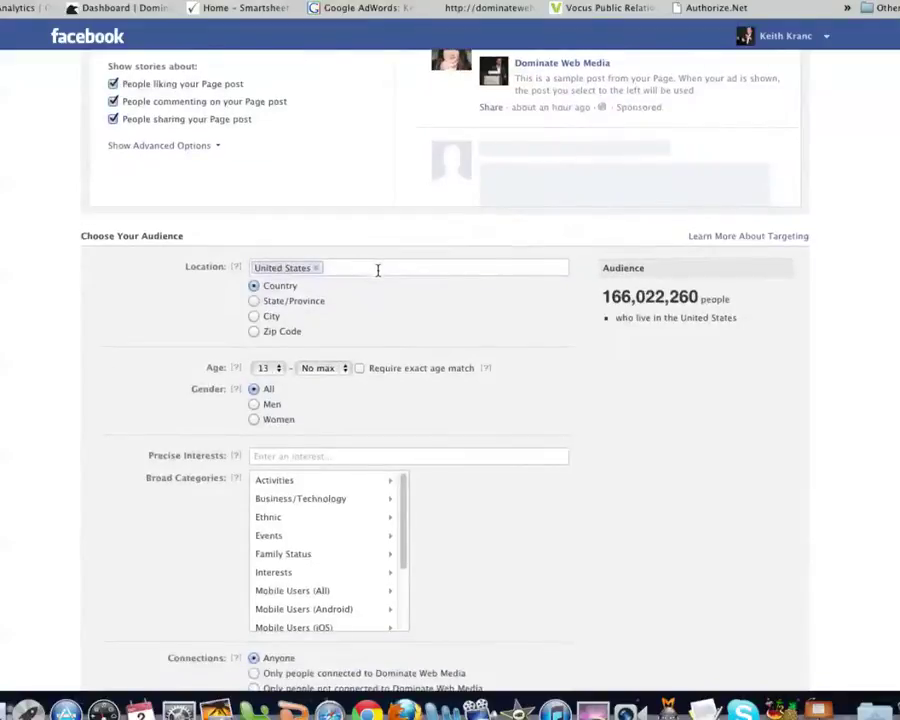
{"action": "scroll", "coordinate": [378, 272], "scroll_direction": "down", "scroll_amount": 3}
{"action": "scroll", "coordinate": [390, 272], "scroll_direction": "down", "scroll_amount": 2}
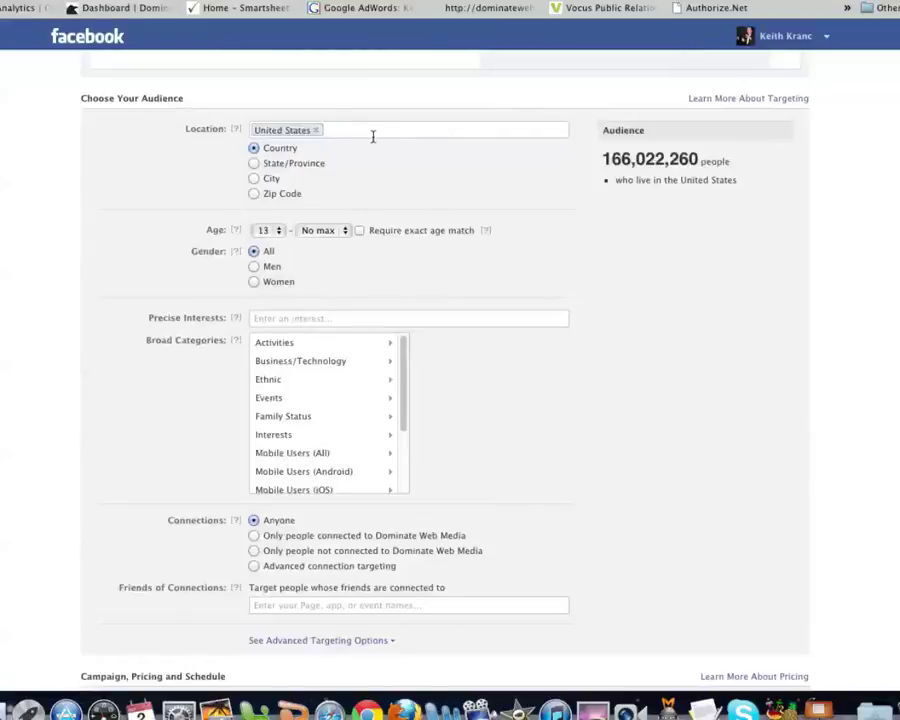
{"action": "left_click", "coordinate": [280, 233]}
{"action": "left_click", "coordinate": [318, 254]}
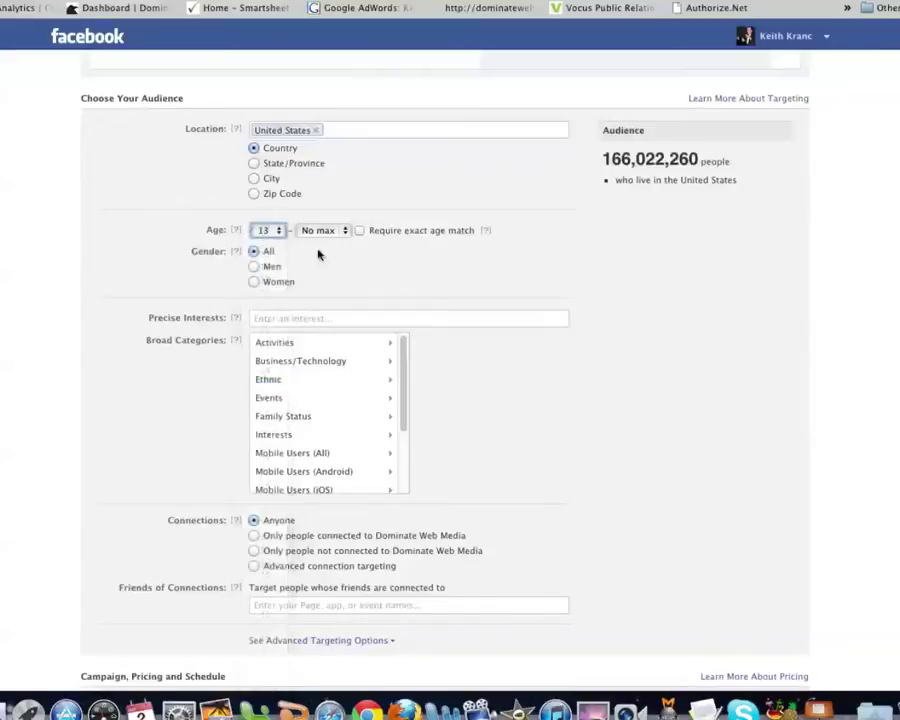
{"action": "type", "text": "25"}
{"action": "left_click", "coordinate": [343, 232]}
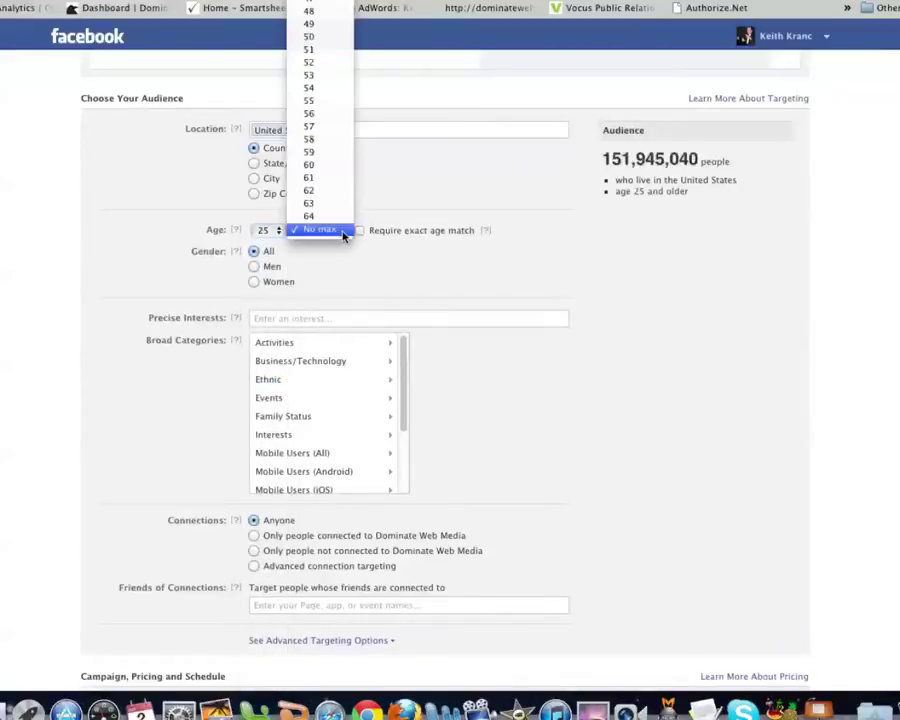
{"action": "left_click", "coordinate": [409, 200]}
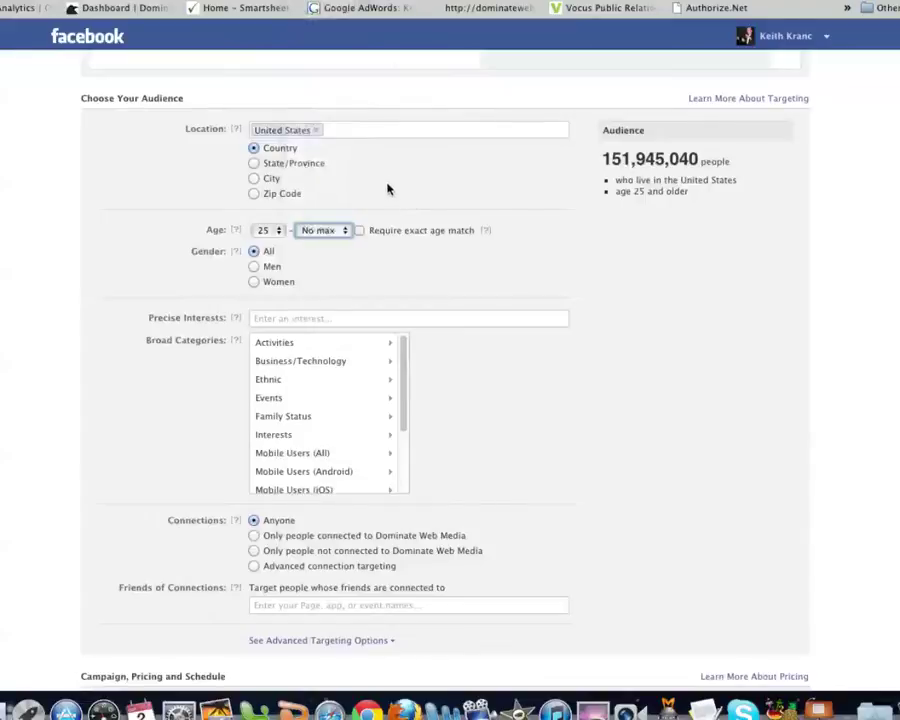
- Limit the audience's gender to Women
{"action": "scroll", "coordinate": [406, 172], "scroll_direction": "down", "scroll_amount": 2}
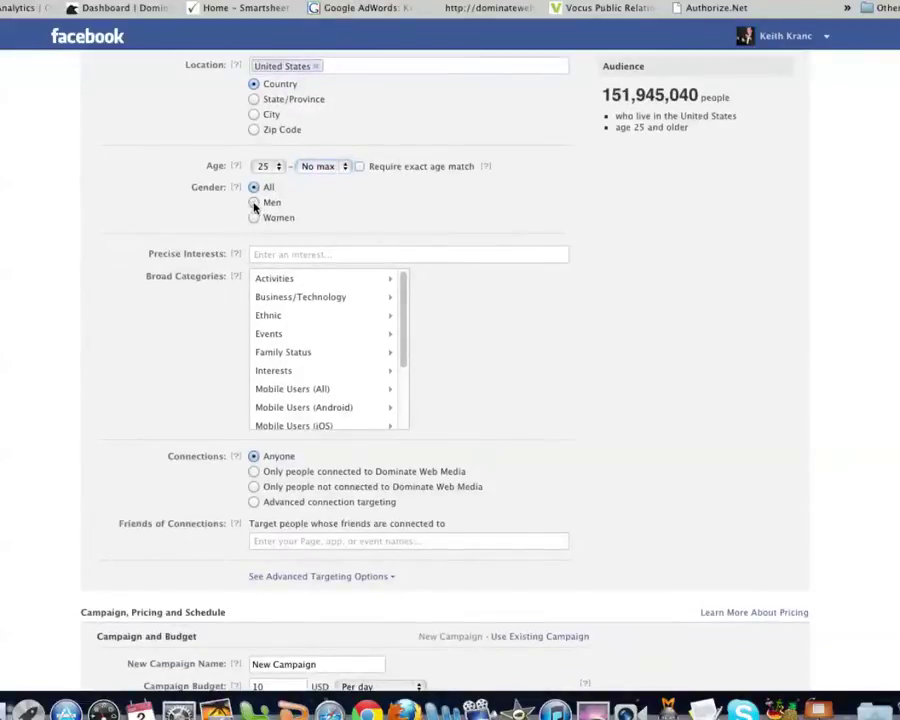
{"action": "left_click", "coordinate": [253, 203]}
{"action": "left_click", "coordinate": [254, 217]}
- Add the precise interests #Entrepreneur, #Wealth, #Internet marketing, #Entrepreneurship, #Business networking and #Entrepreneur (magazine) to the audience
{"action": "scroll", "coordinate": [410, 215], "scroll_direction": "down", "scroll_amount": 1}
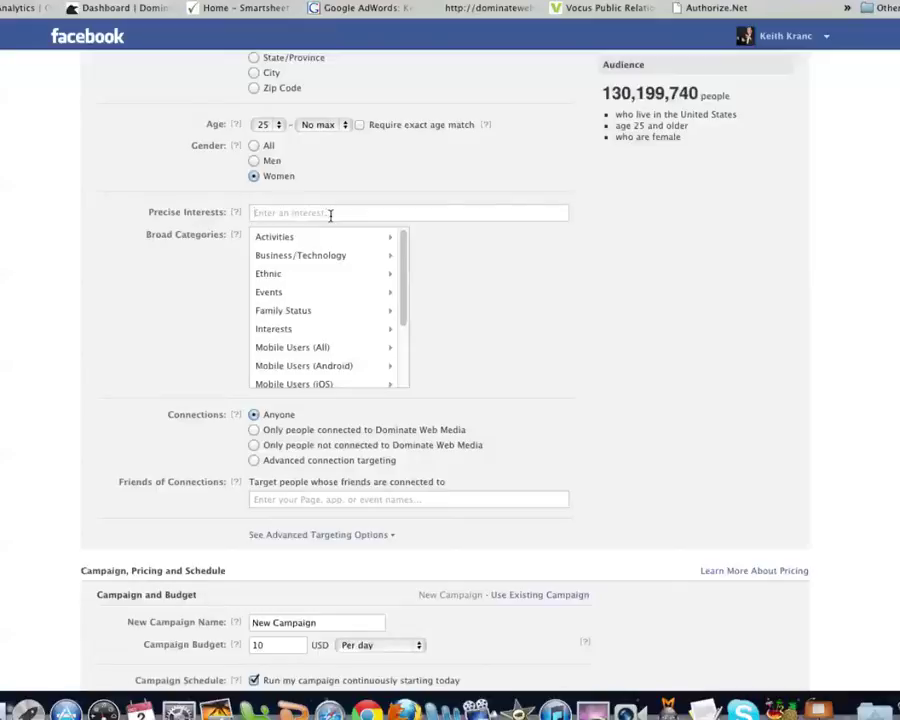
{"action": "type", "text": "entrep"}
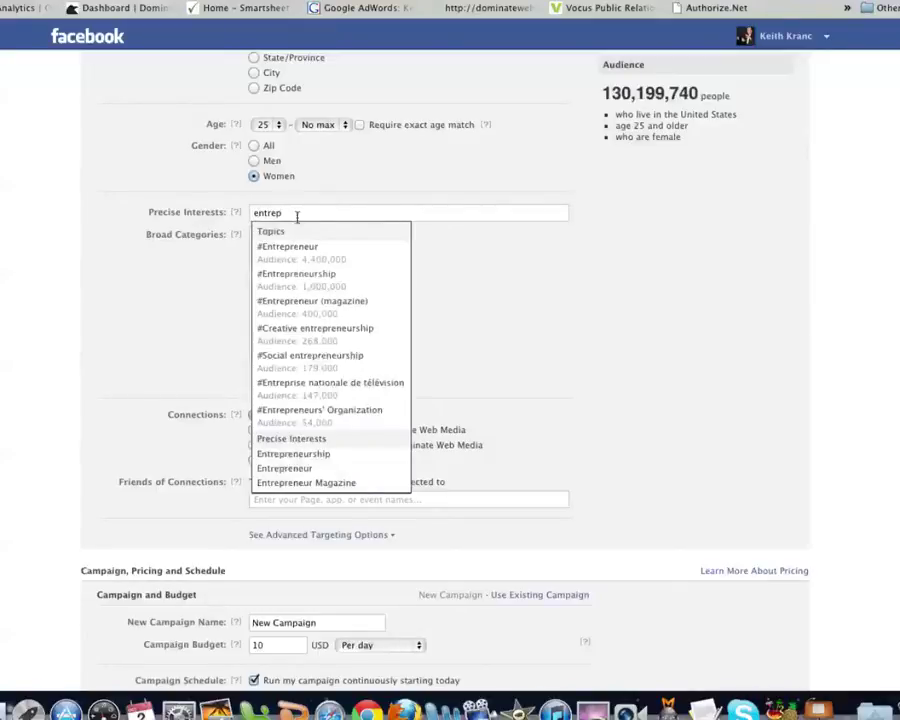
{"action": "left_click", "coordinate": [300, 252]}
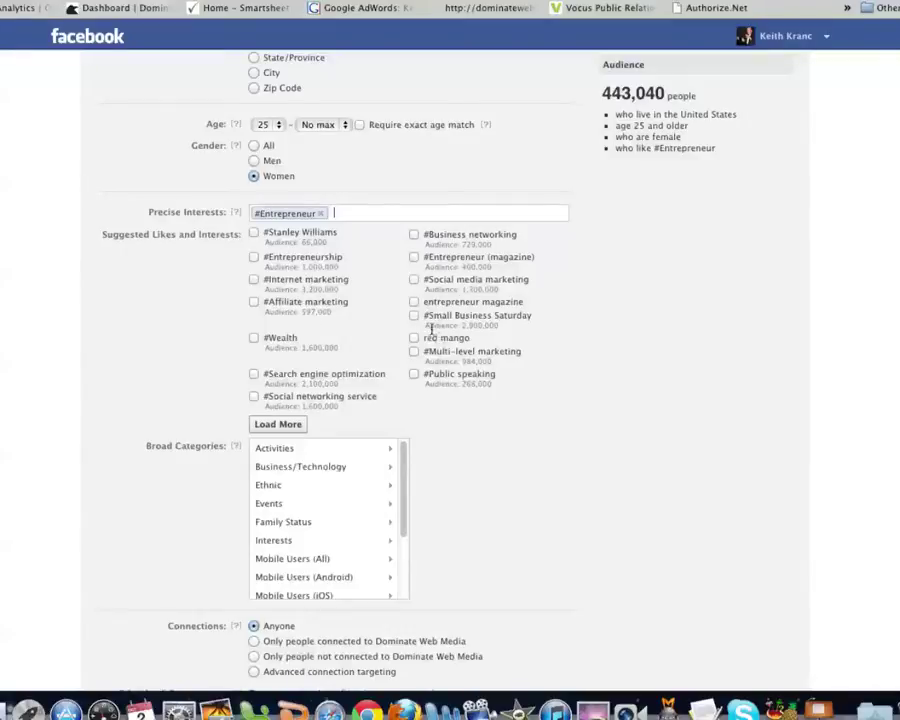
{"action": "left_click", "coordinate": [254, 340]}
{"action": "left_click", "coordinate": [253, 280]}
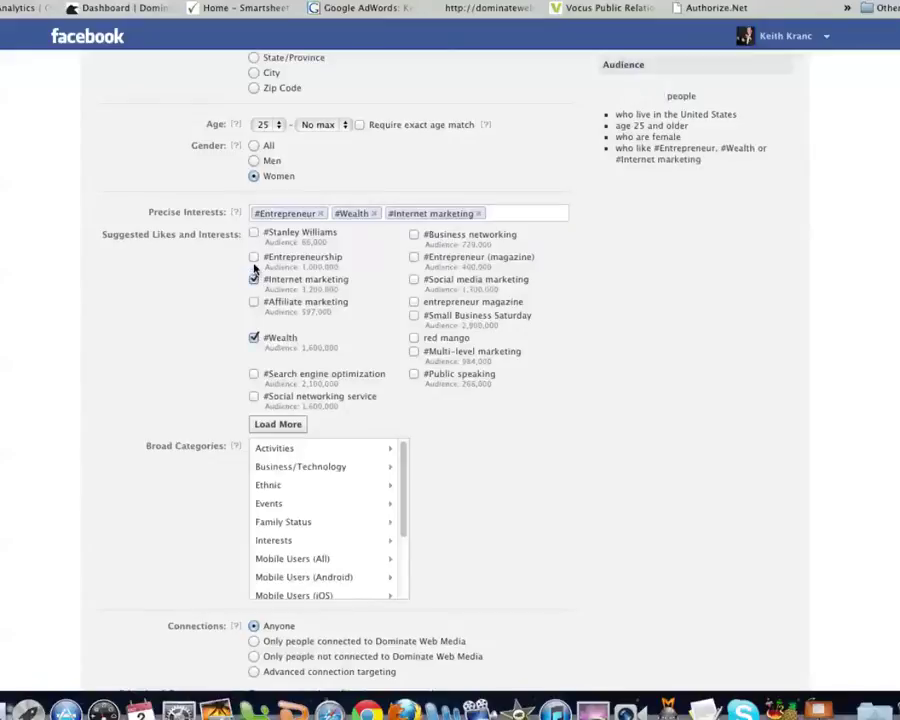
{"action": "left_click", "coordinate": [253, 257]}
{"action": "left_click", "coordinate": [414, 250]}
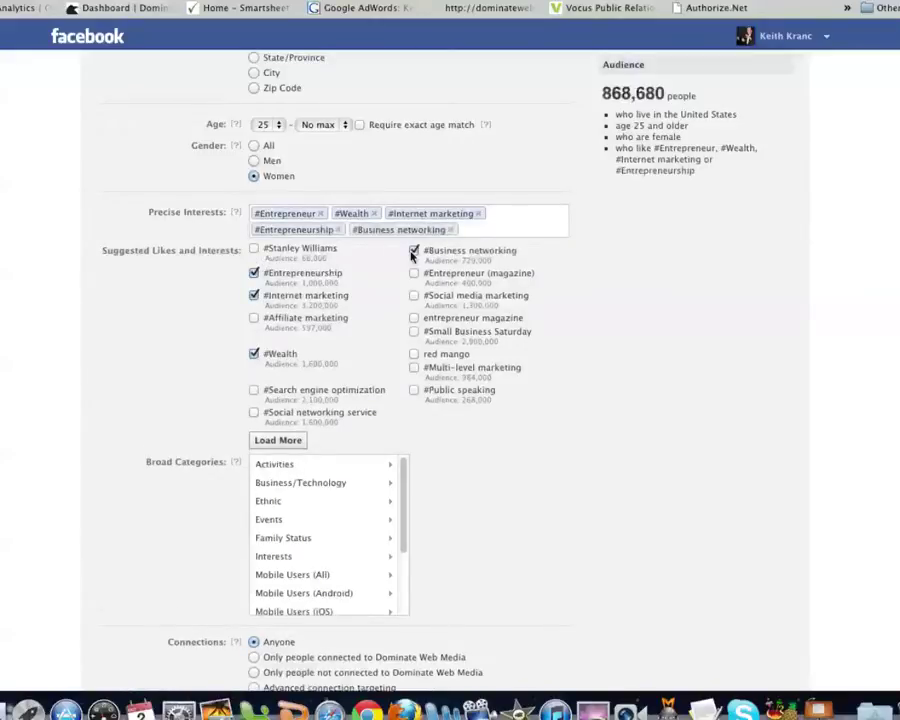
{"action": "left_click", "coordinate": [414, 272]}
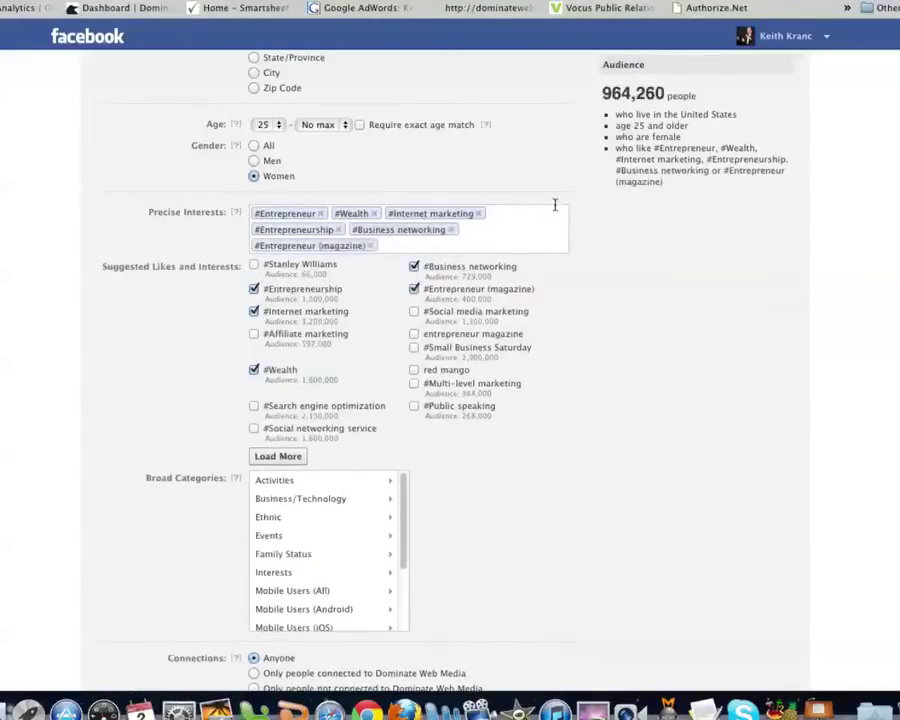
- Try the Event Planning category under Activities to check its effect on audience size, and clear it again
{"action": "scroll", "coordinate": [554, 207], "scroll_direction": "down", "scroll_amount": 2}
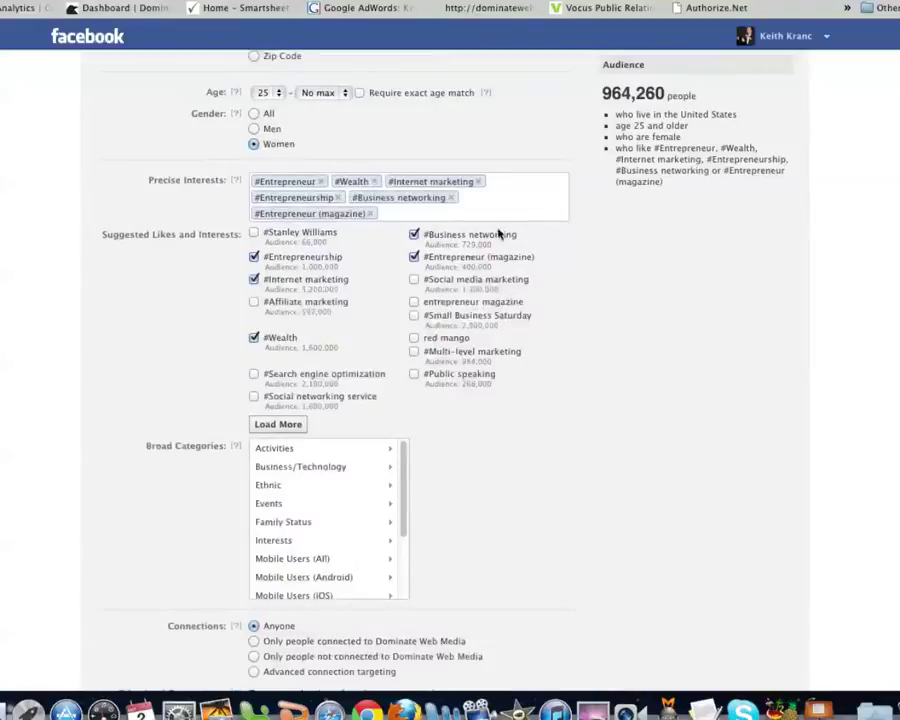
{"action": "scroll", "coordinate": [465, 316], "scroll_direction": "down", "scroll_amount": 2}
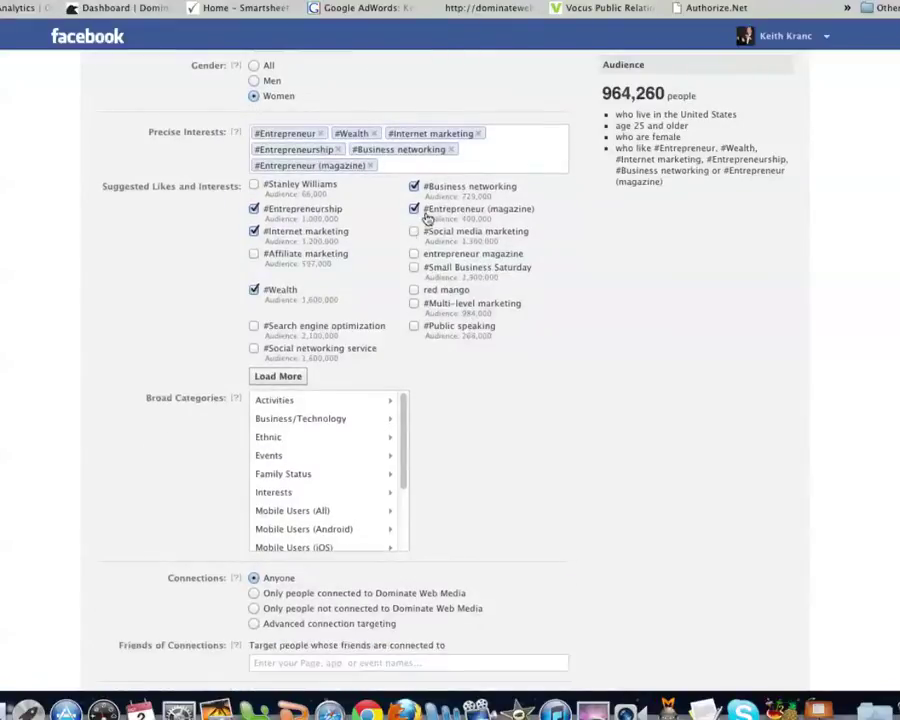
{"action": "scroll", "coordinate": [430, 300], "scroll_direction": "up", "scroll_amount": 2}
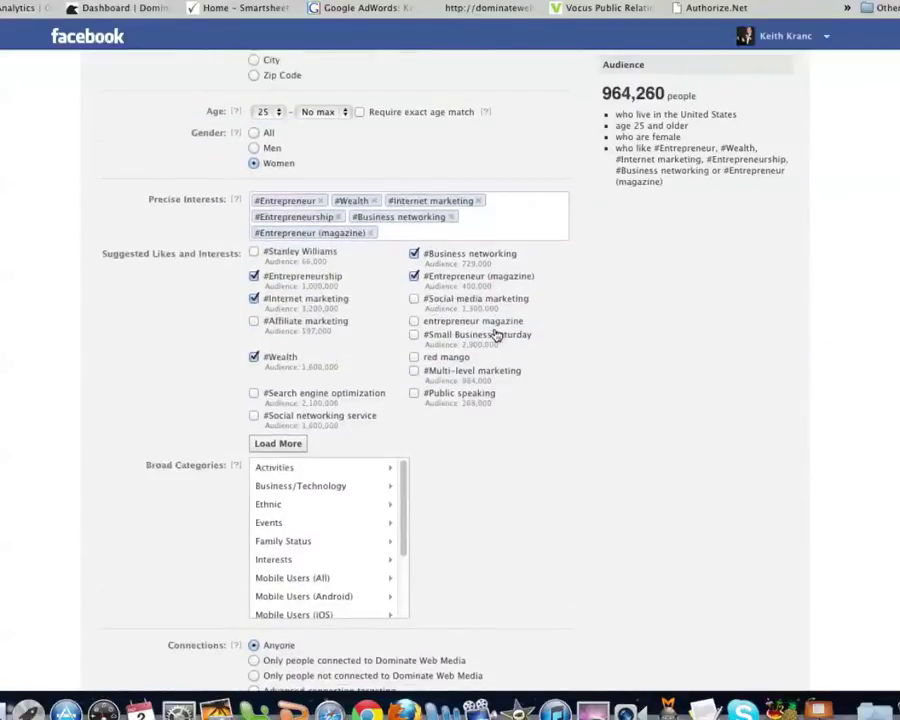
{"action": "scroll", "coordinate": [495, 335], "scroll_direction": "down", "scroll_amount": 4}
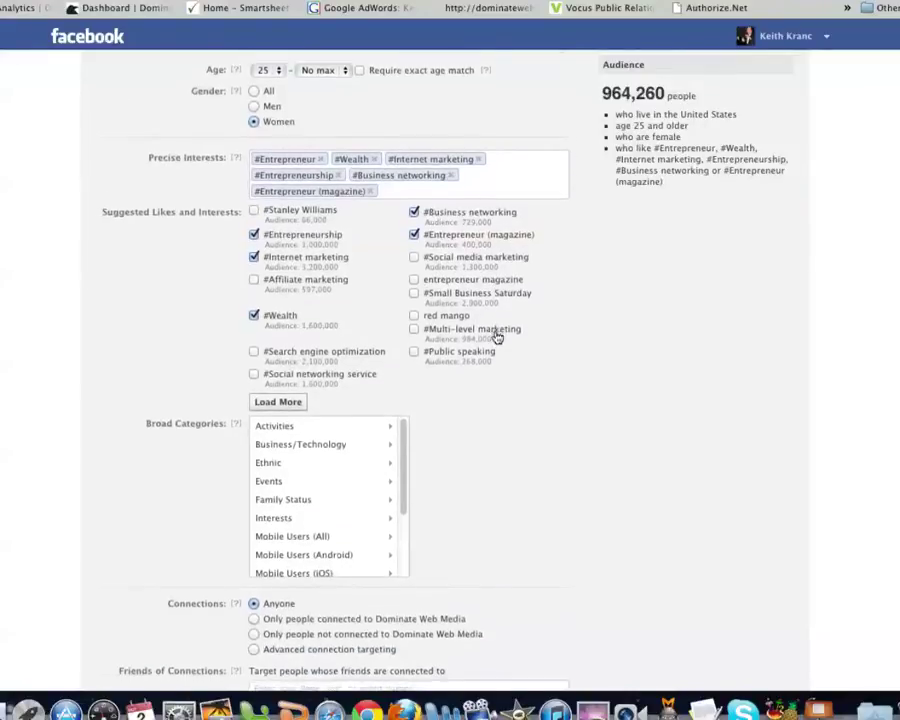
{"action": "scroll", "coordinate": [495, 337], "scroll_direction": "down", "scroll_amount": 3}
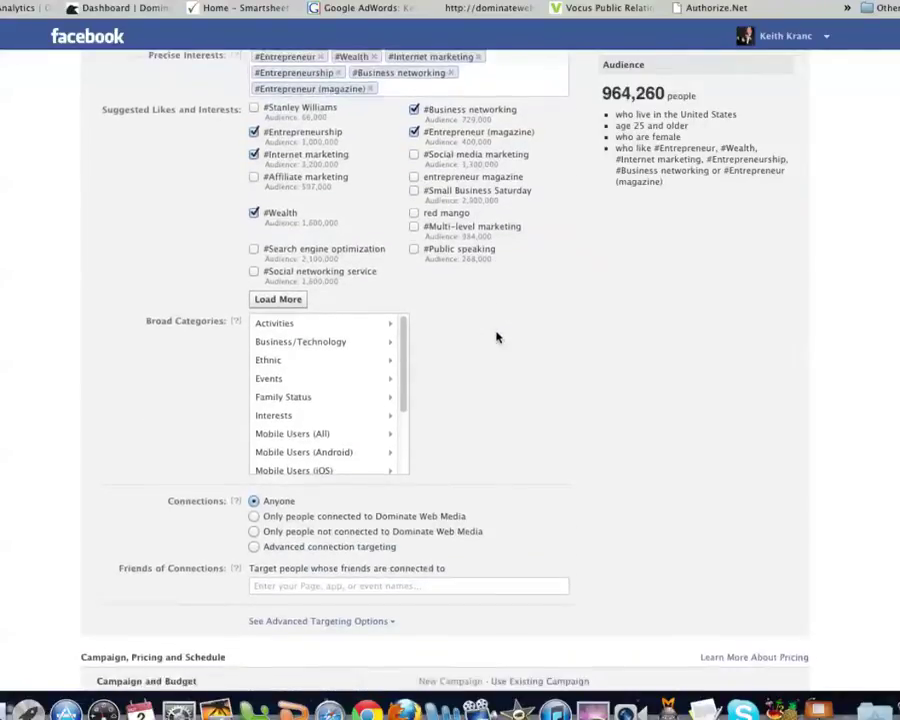
{"action": "scroll", "coordinate": [494, 341], "scroll_direction": "down", "scroll_amount": 1}
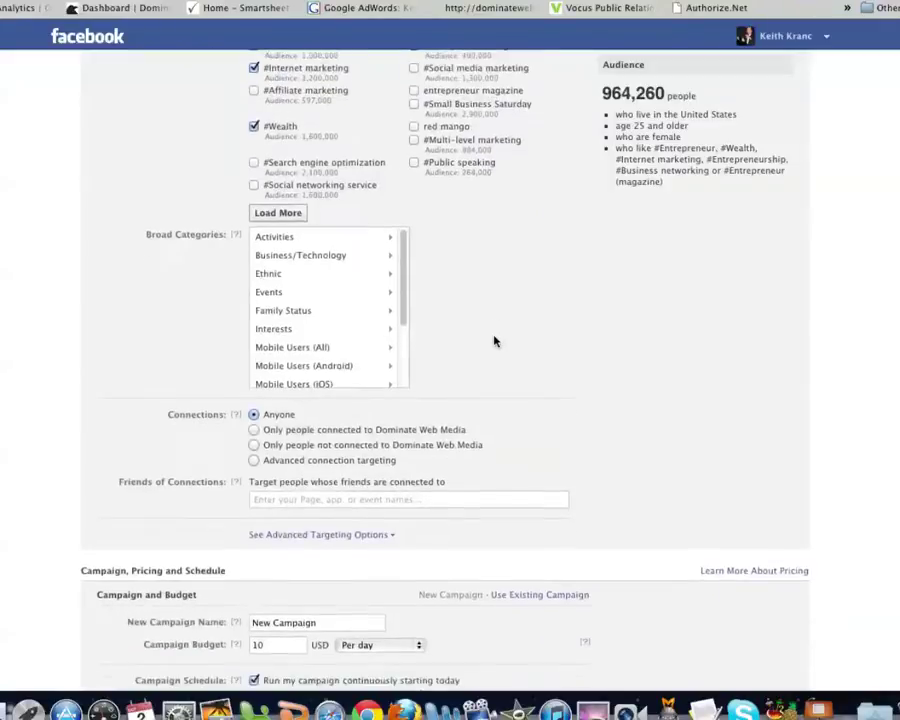
{"action": "left_click", "coordinate": [311, 244]}
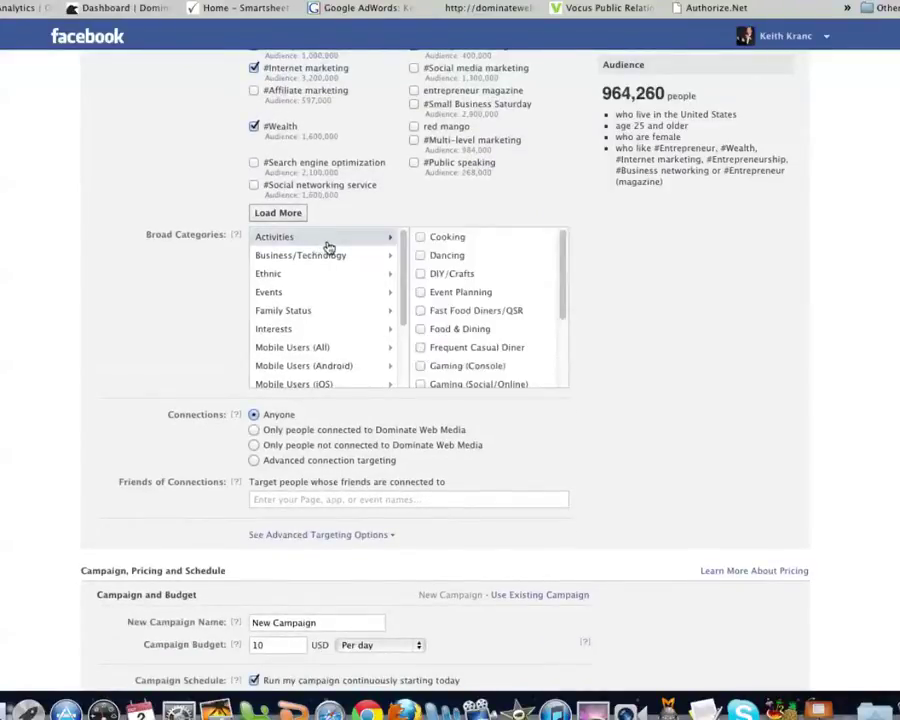
{"action": "left_click", "coordinate": [420, 292]}
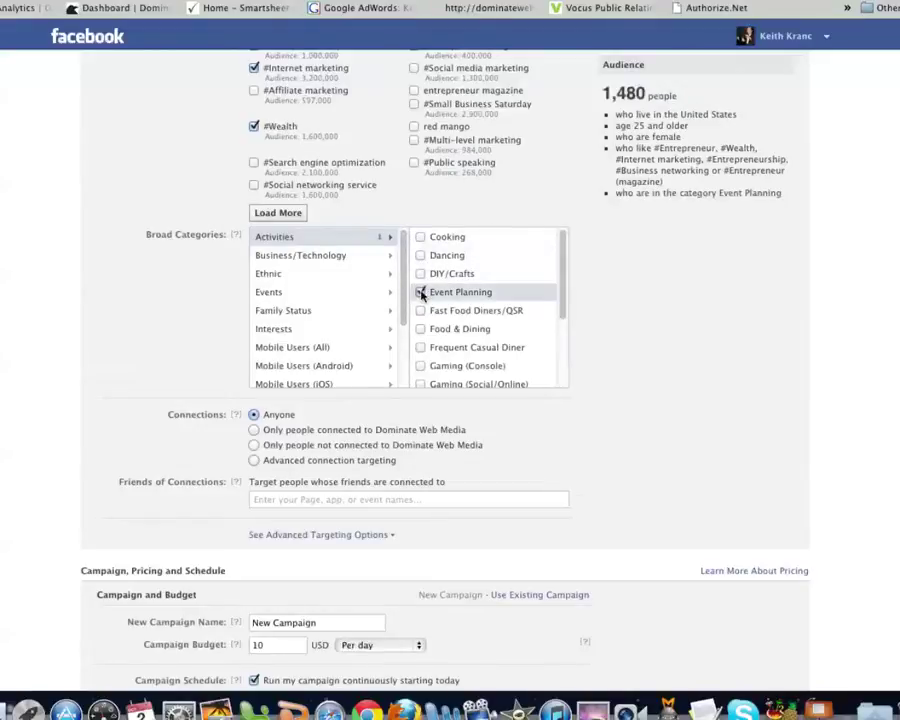
{"action": "scroll", "coordinate": [562, 301], "scroll_direction": "up", "scroll_amount": 3}
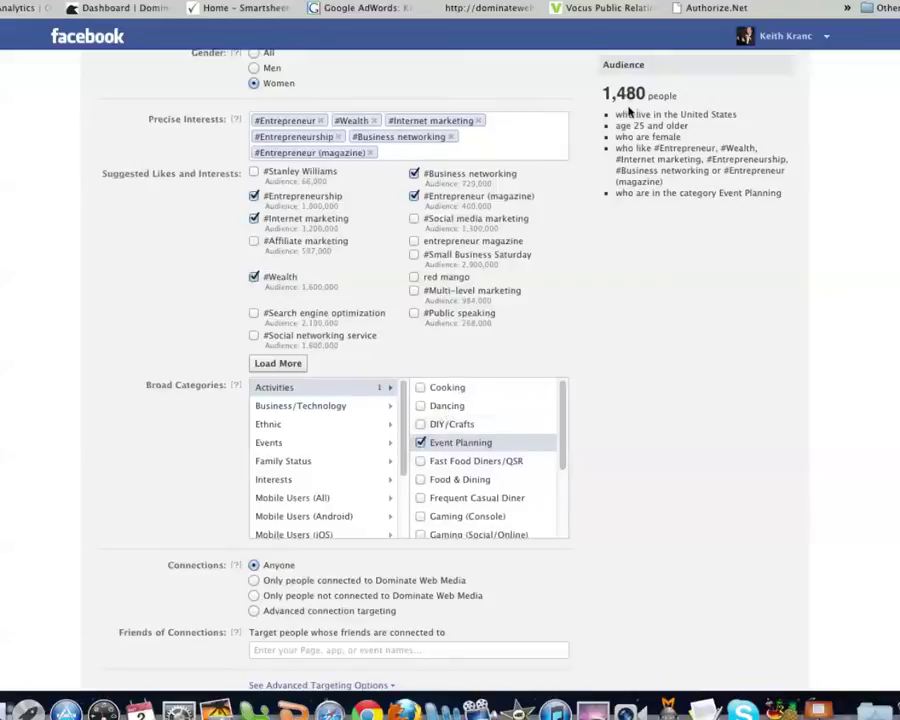
{"action": "left_click", "coordinate": [420, 442]}
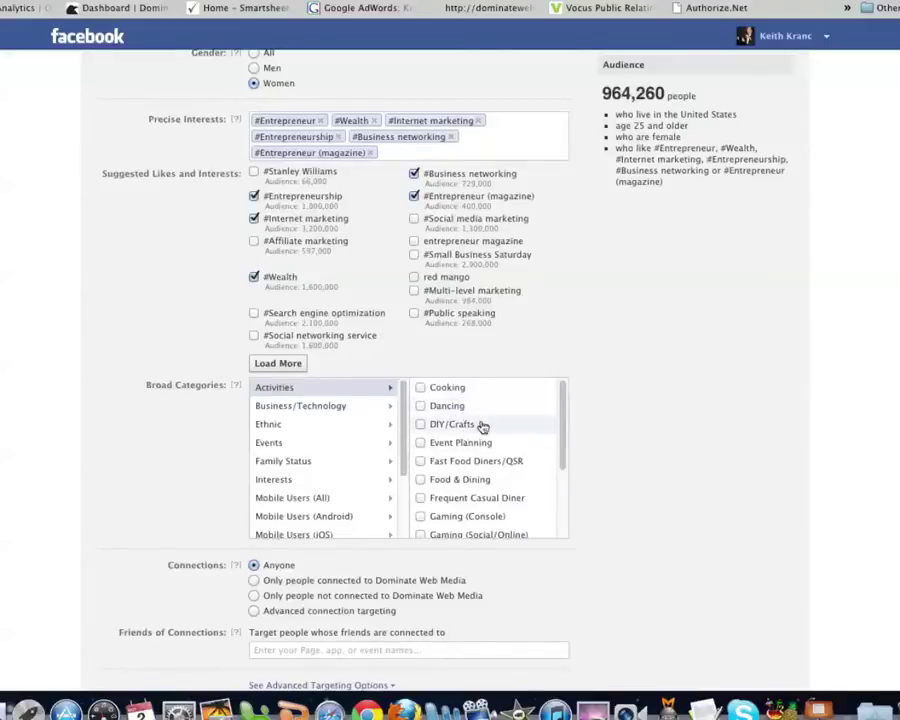
- Search the precise interests for "anthony robins" and add Anthony Robbins to the audience
{"action": "scroll", "coordinate": [587, 396], "scroll_direction": "up", "scroll_amount": 1}
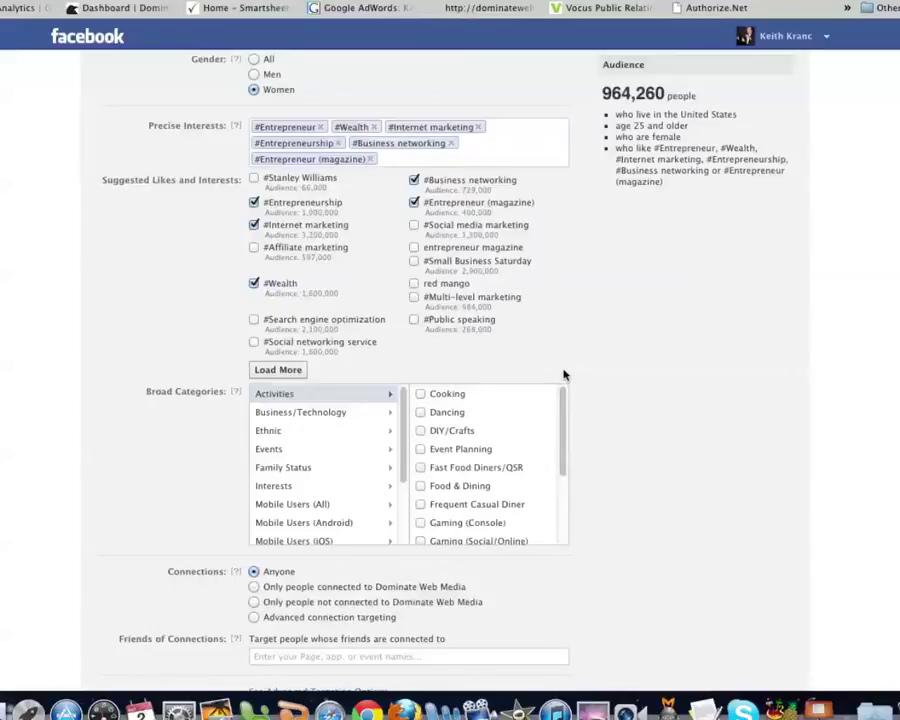
{"action": "left_click", "coordinate": [434, 157]}
{"action": "type", "text": "anthon"}
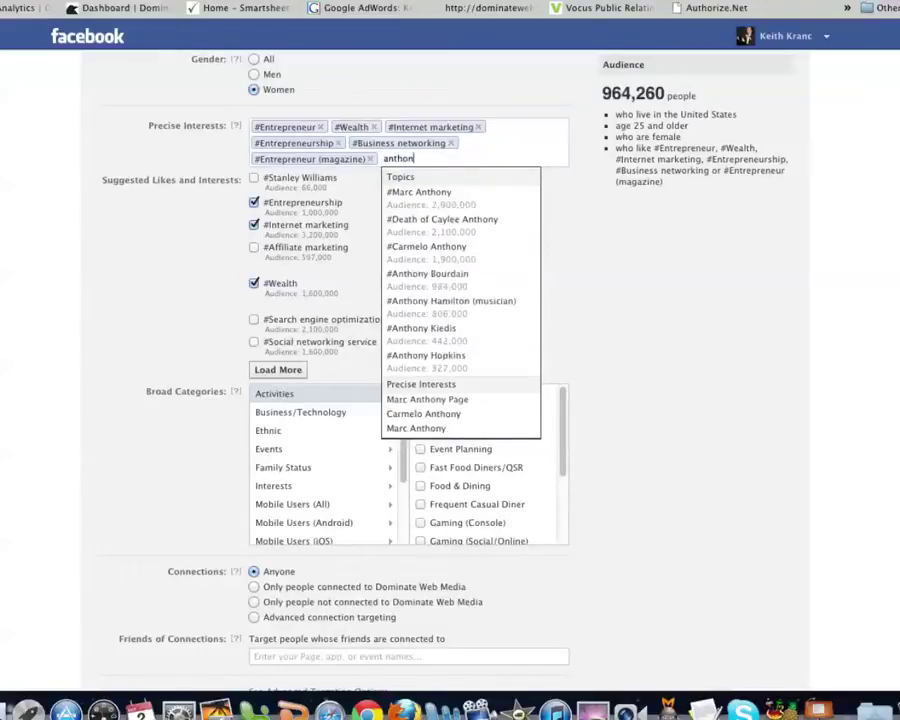
{"action": "type", "text": "y robins"}
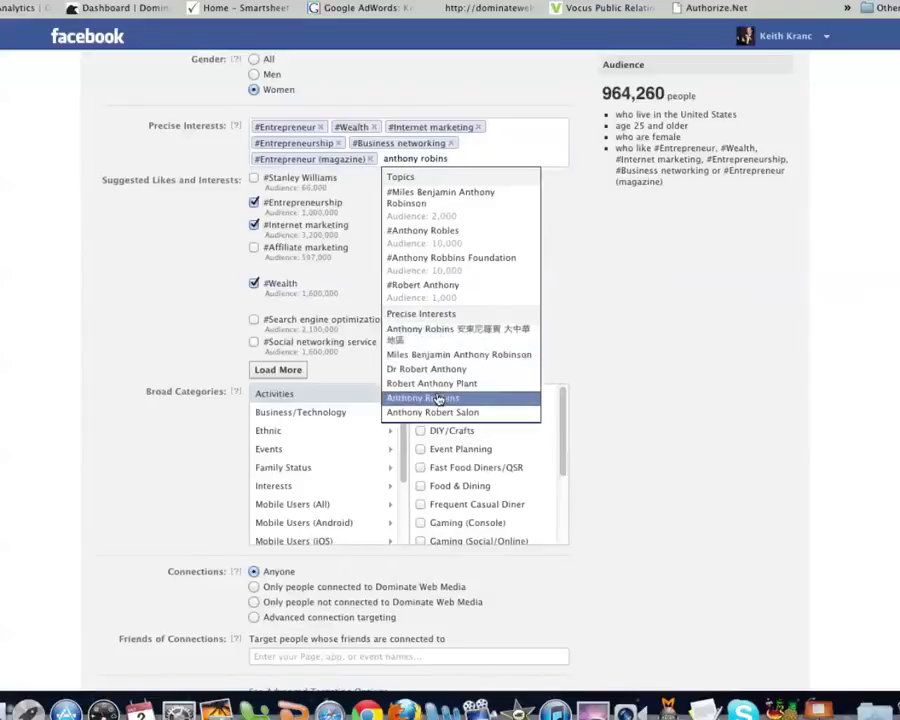
{"action": "left_click", "coordinate": [438, 399]}
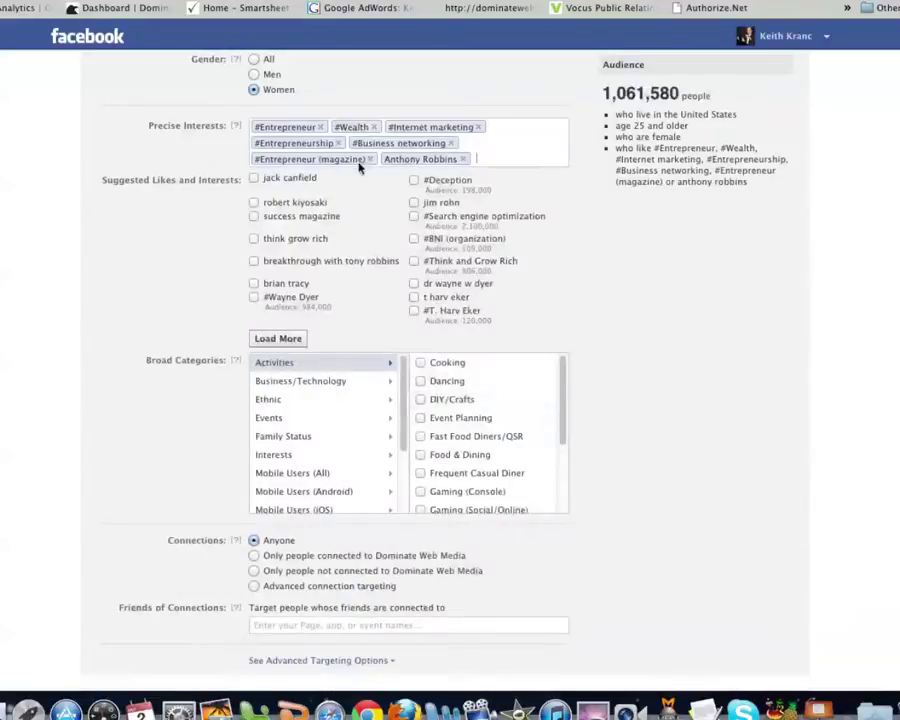
- Remove all the entrepreneur, business networking, internet marketing and wealth interests, keeping only Anthony Robbins
{"action": "left_click", "coordinate": [370, 159]}
{"action": "left_click", "coordinate": [451, 143]}
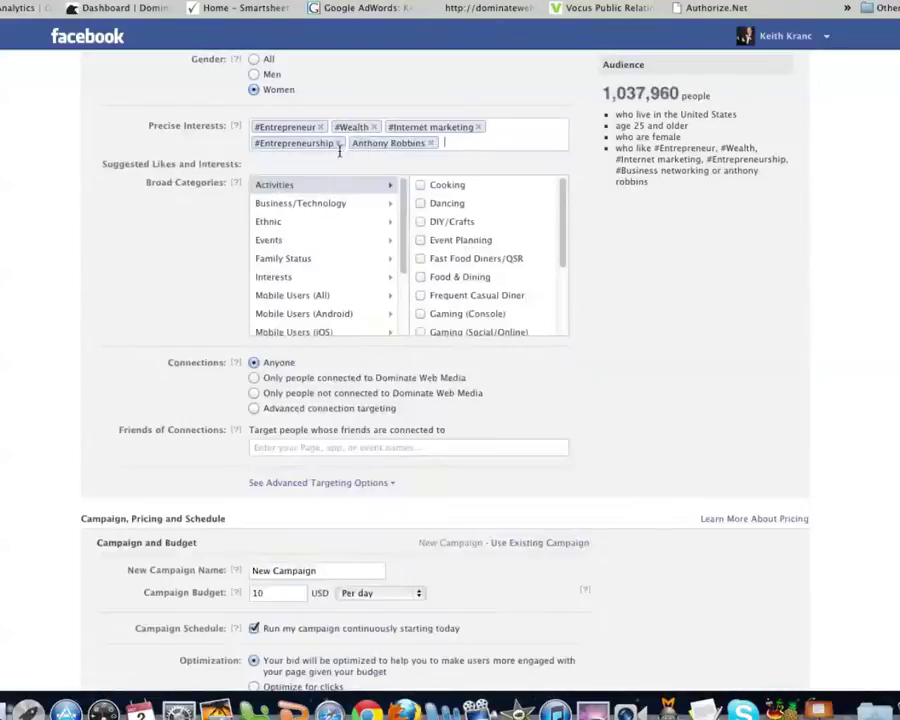
{"action": "left_click", "coordinate": [339, 143]}
{"action": "left_click", "coordinate": [320, 127]}
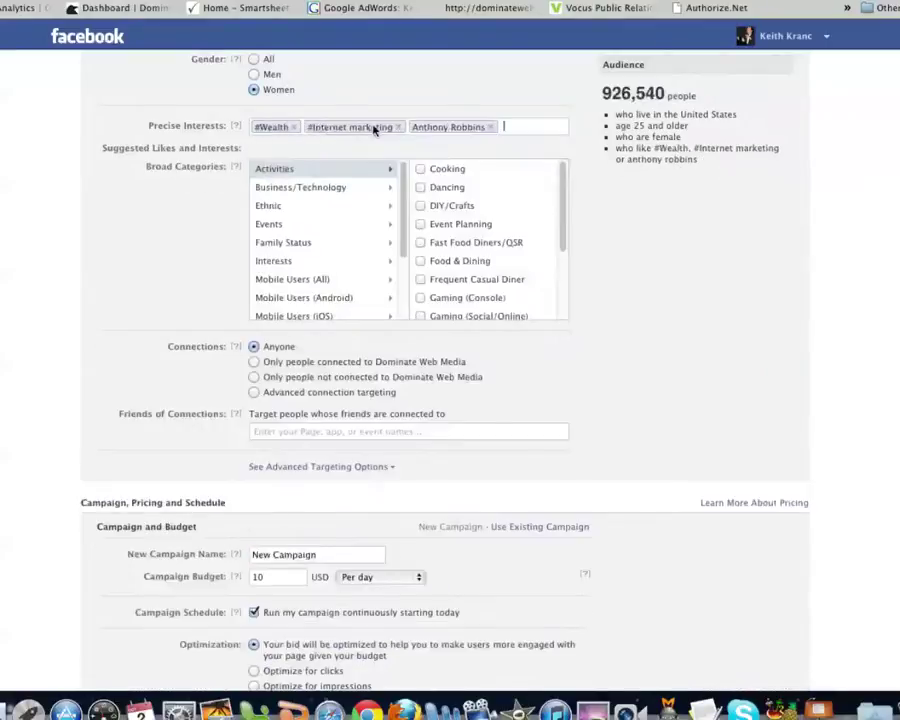
{"action": "left_click", "coordinate": [398, 127]}
{"action": "left_click", "coordinate": [294, 127]}
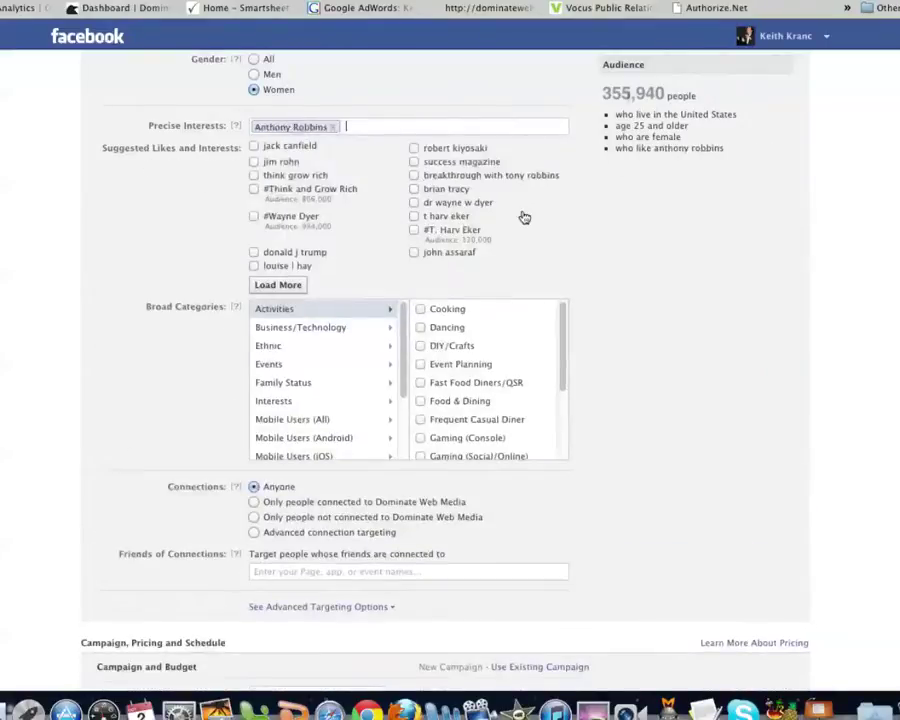
- Target people whose friends are connected to Dominate Web Media and review the resulting audience
{"action": "scroll", "coordinate": [570, 288], "scroll_direction": "down", "scroll_amount": 1}
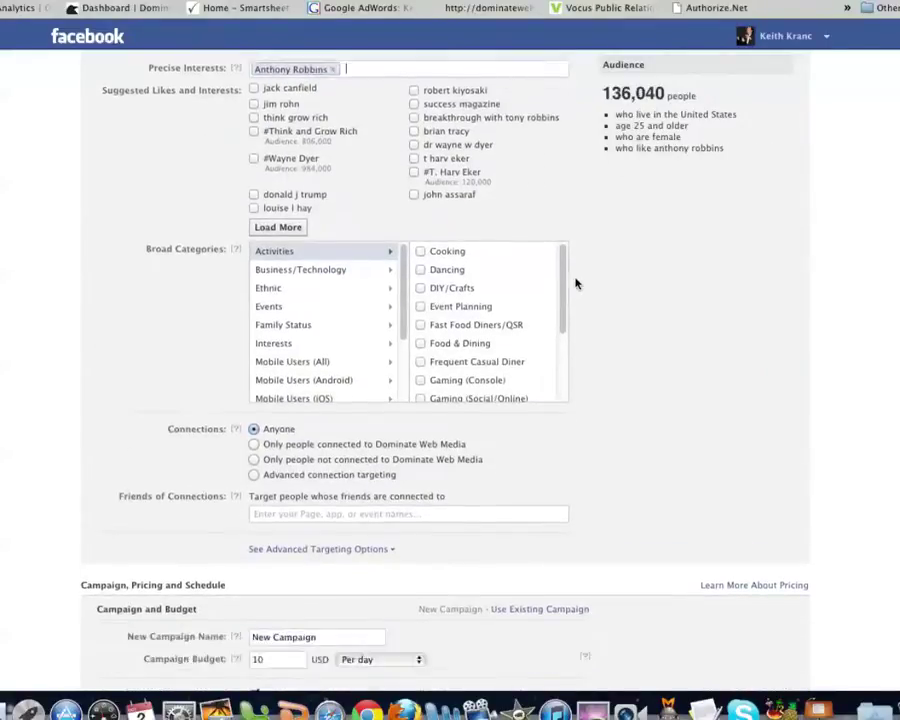
{"action": "scroll", "coordinate": [575, 284], "scroll_direction": "down", "scroll_amount": 5}
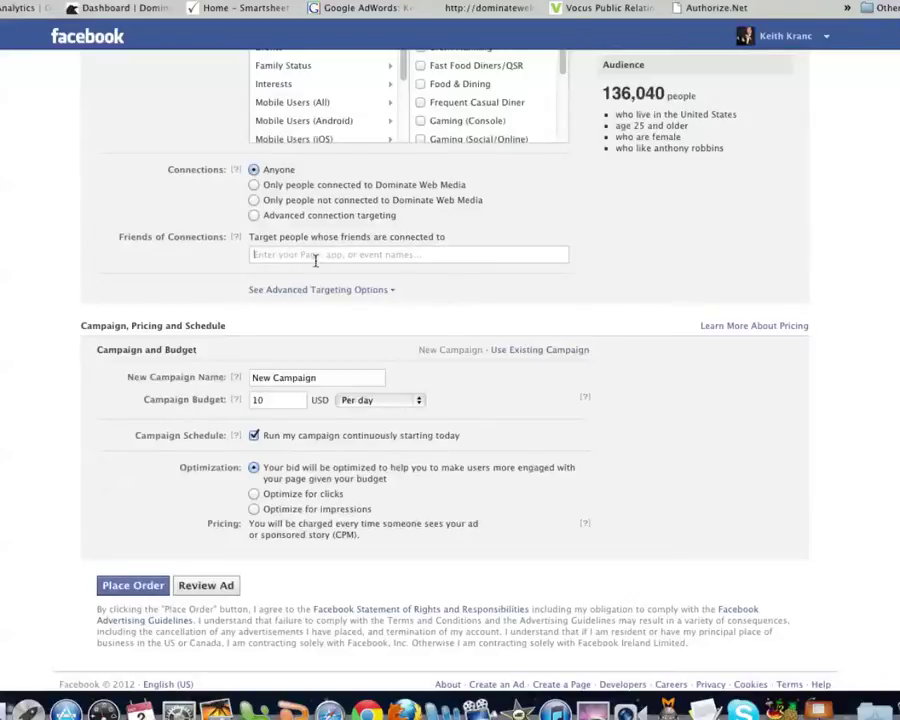
{"action": "type", "text": "dom"}
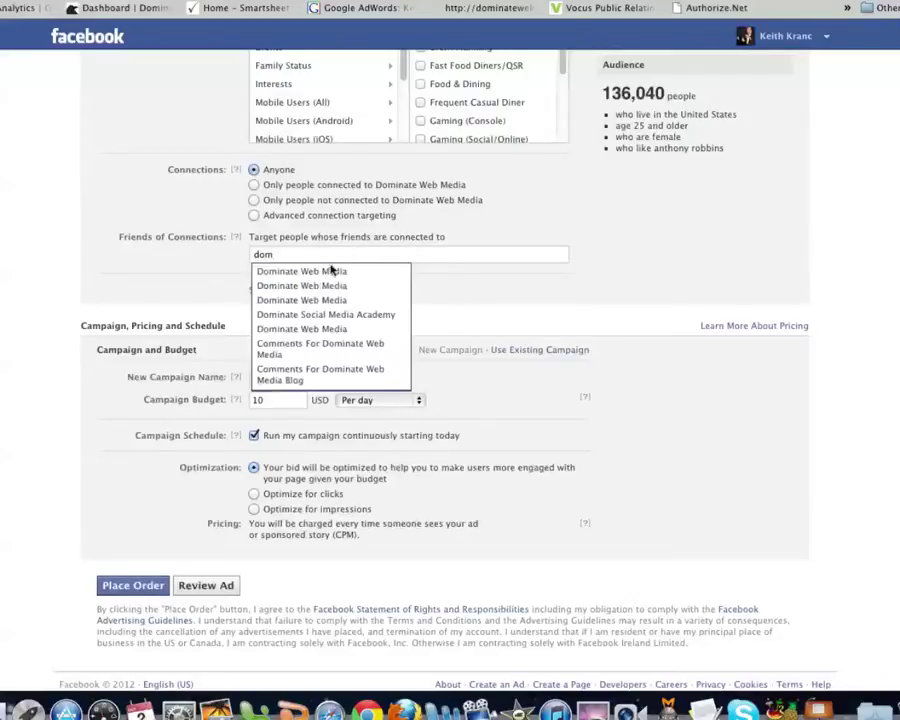
{"action": "left_click", "coordinate": [331, 270]}
{"action": "scroll", "coordinate": [512, 276], "scroll_direction": "up", "scroll_amount": 1}
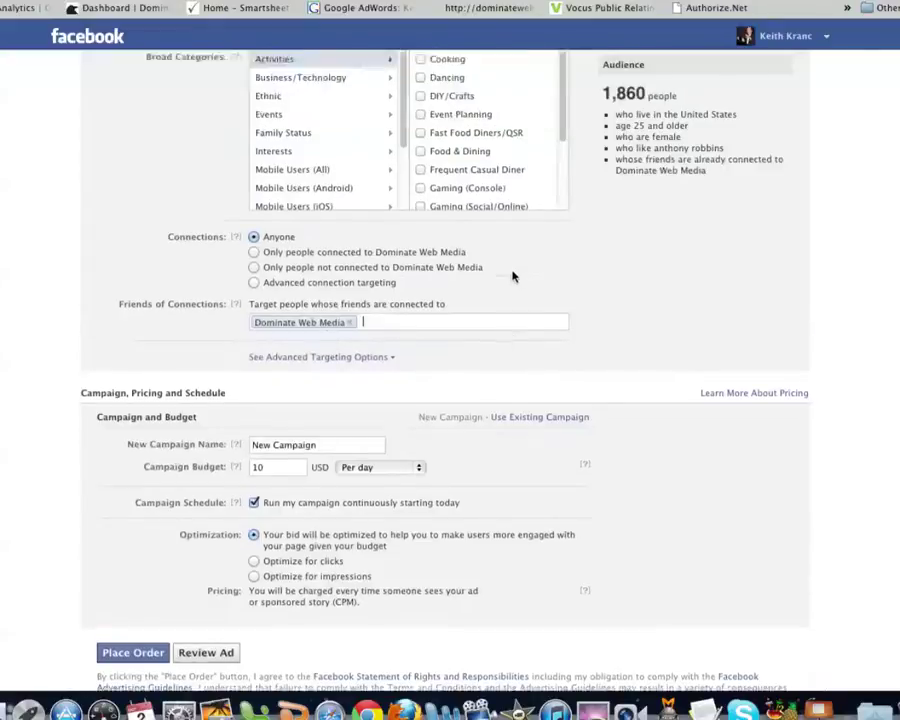
{"action": "scroll", "coordinate": [512, 276], "scroll_direction": "up", "scroll_amount": 5}
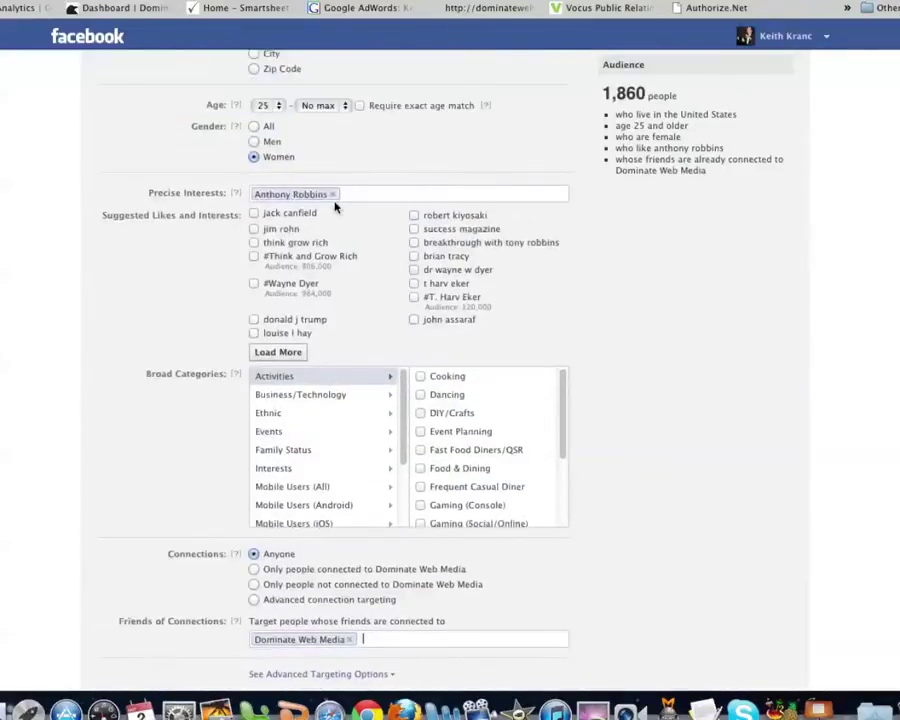
{"action": "scroll", "coordinate": [425, 275], "scroll_direction": "down", "scroll_amount": 3}
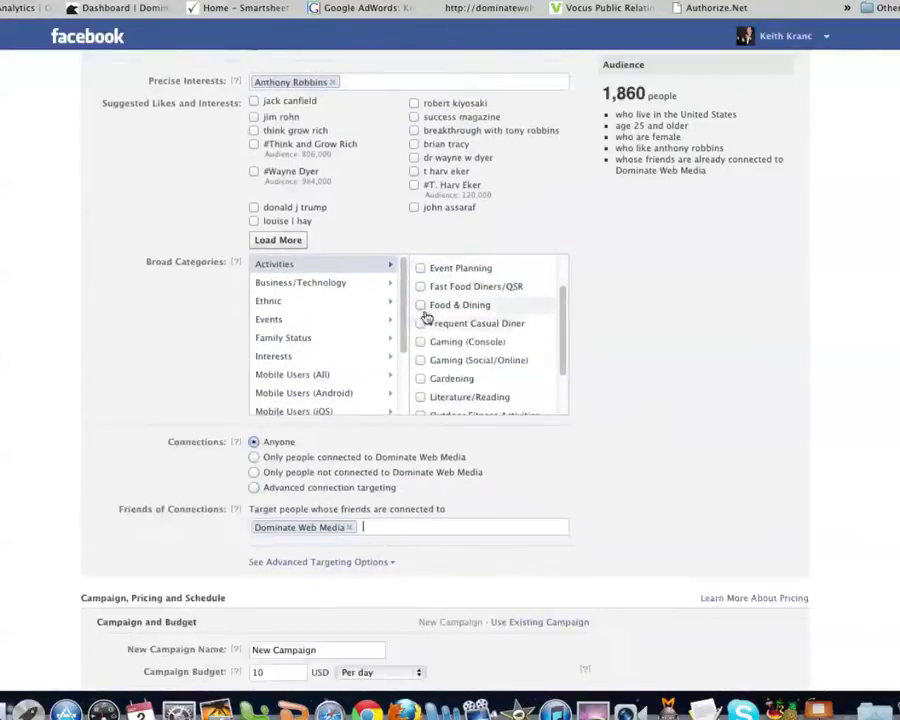
- Add the suggested interests success magazine, robert kiyosaki, brian tracy, jack canfield, #Wayne Dyer, #Think and Grow Rich and think grow rich to the audience
{"action": "scroll", "coordinate": [427, 318], "scroll_direction": "up", "scroll_amount": 3}
{"action": "left_click", "coordinate": [355, 123]}
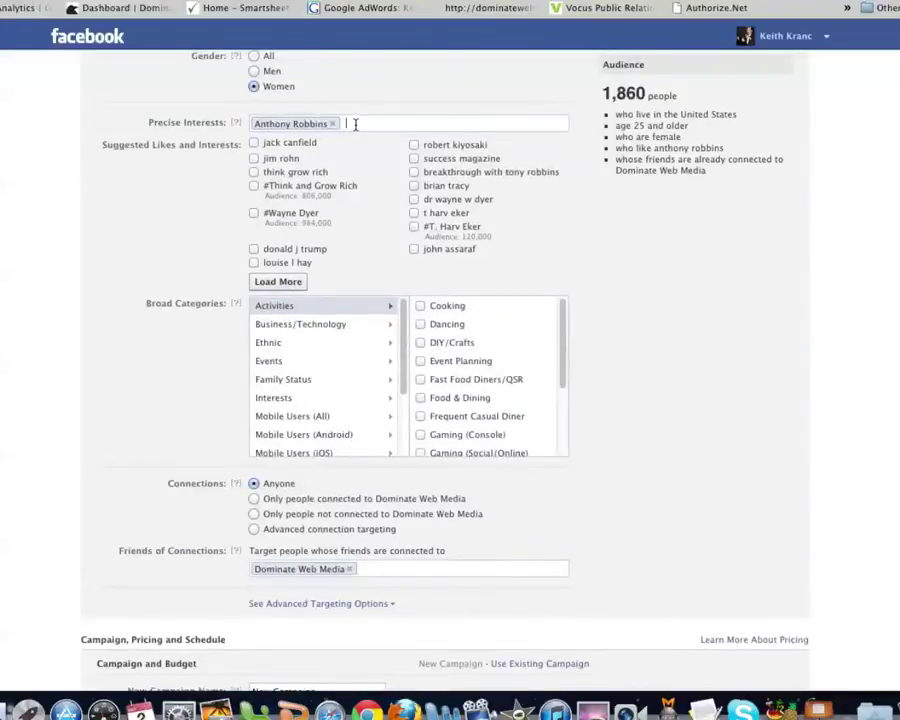
{"action": "left_click", "coordinate": [414, 158]}
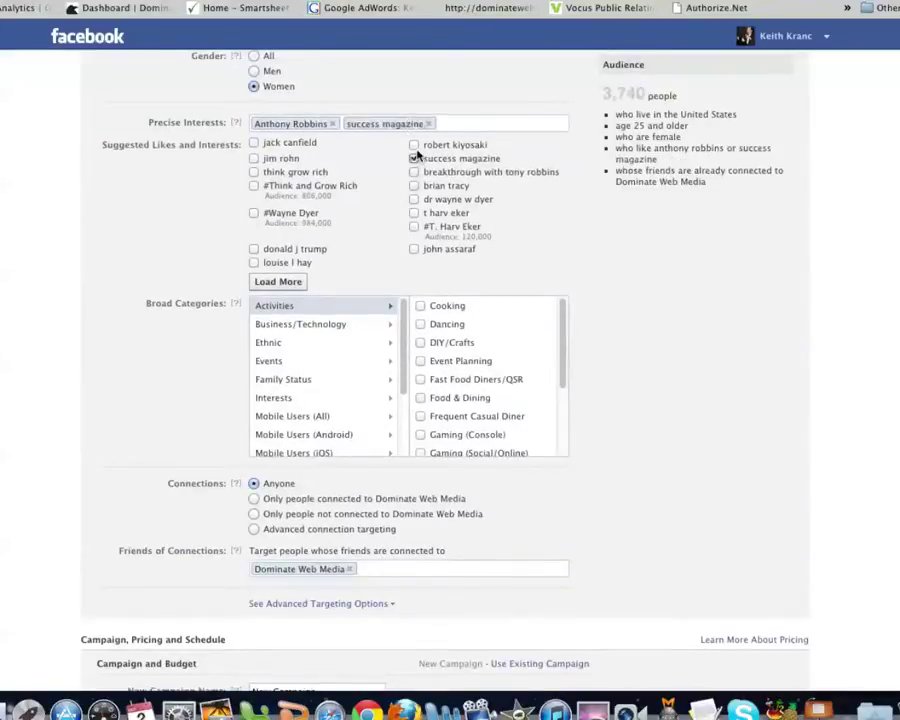
{"action": "left_click", "coordinate": [414, 145]}
{"action": "left_click", "coordinate": [414, 185]}
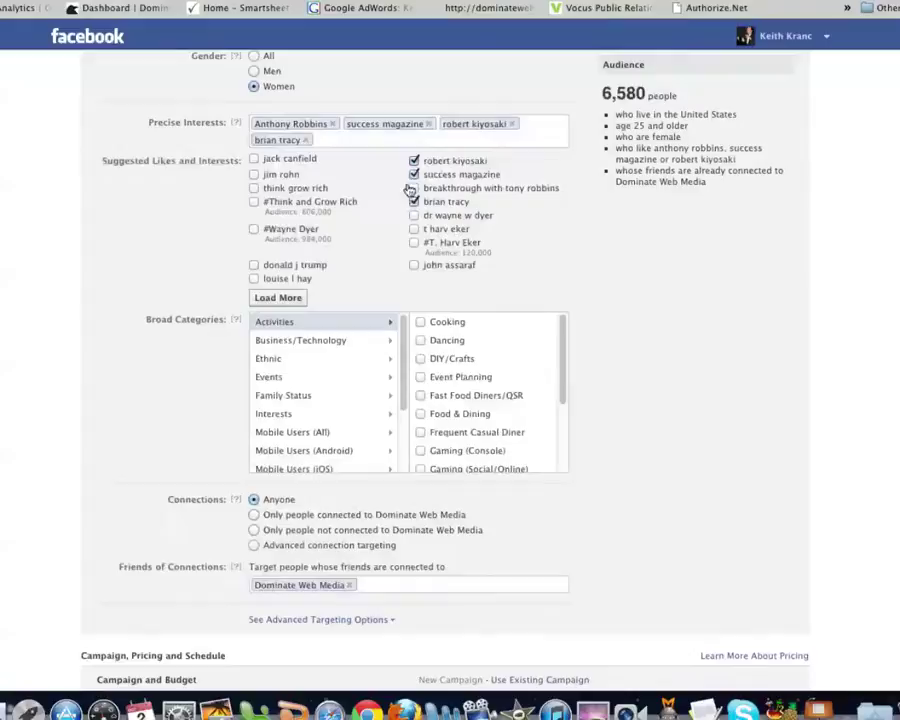
{"action": "left_click", "coordinate": [253, 159]}
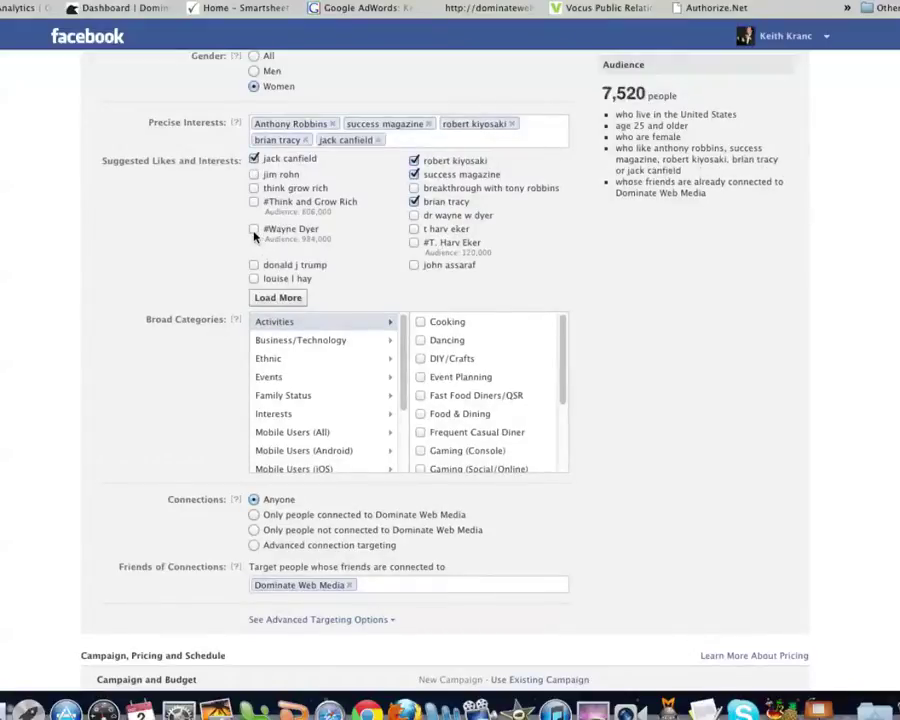
{"action": "left_click", "coordinate": [253, 229]}
{"action": "left_click", "coordinate": [253, 201]}
{"action": "left_click", "coordinate": [254, 204]}
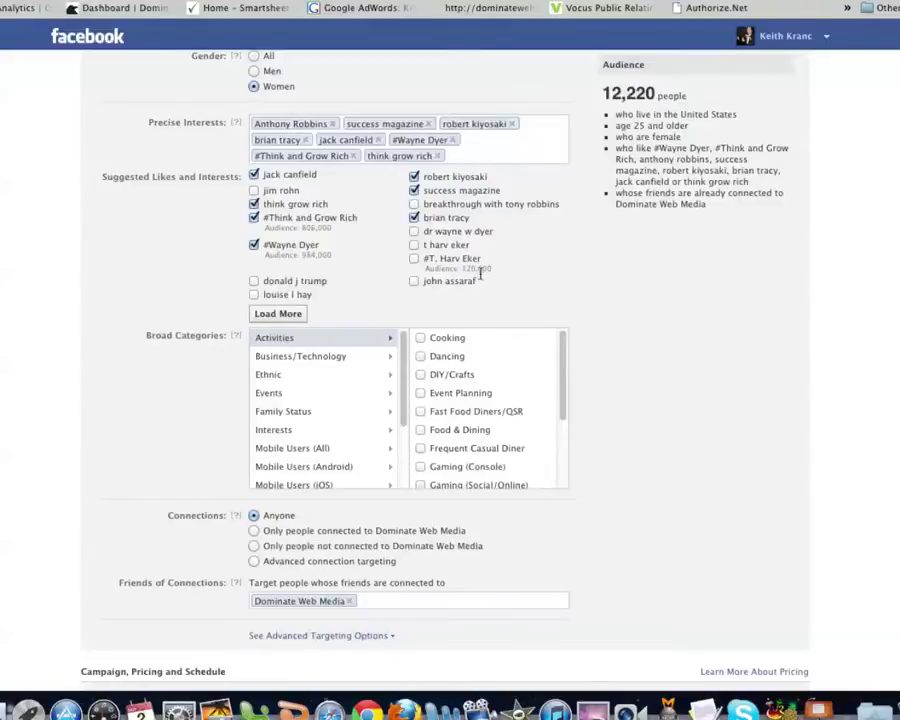
- Remove Dominate Web Media from the friends-of-connections targeting to compare audience sizes, and add it back
{"action": "scroll", "coordinate": [578, 165], "scroll_direction": "down", "scroll_amount": 5}
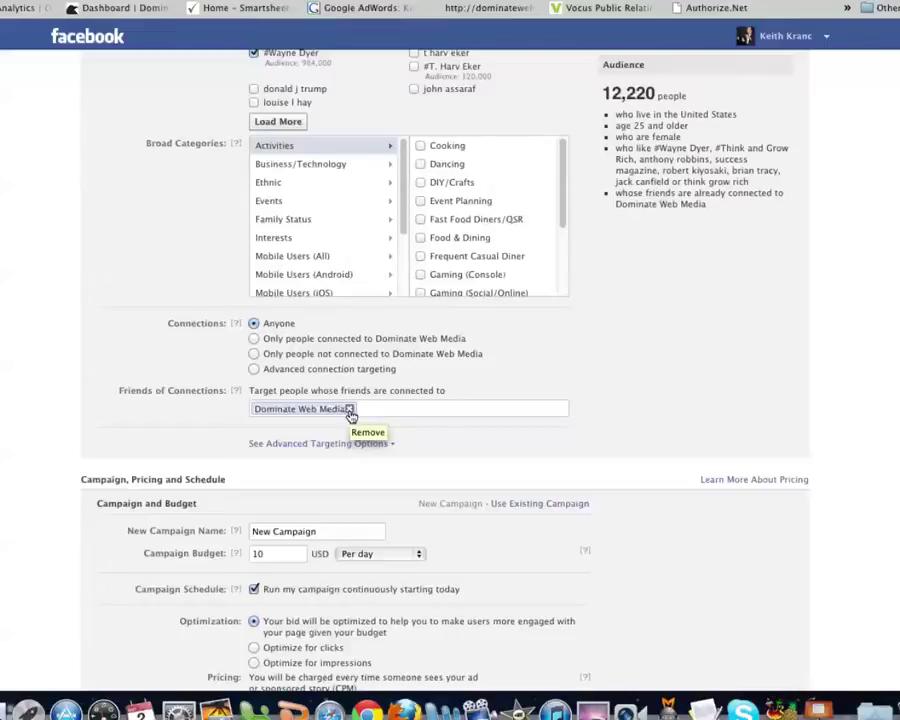
{"action": "left_click", "coordinate": [368, 409]}
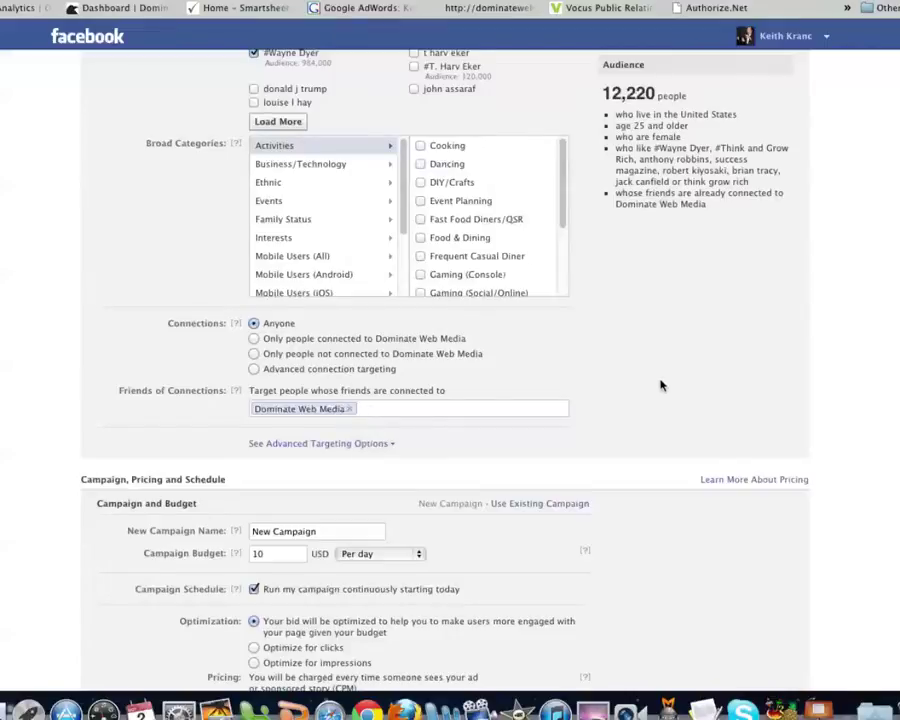
{"action": "scroll", "coordinate": [640, 351], "scroll_direction": "up", "scroll_amount": 2}
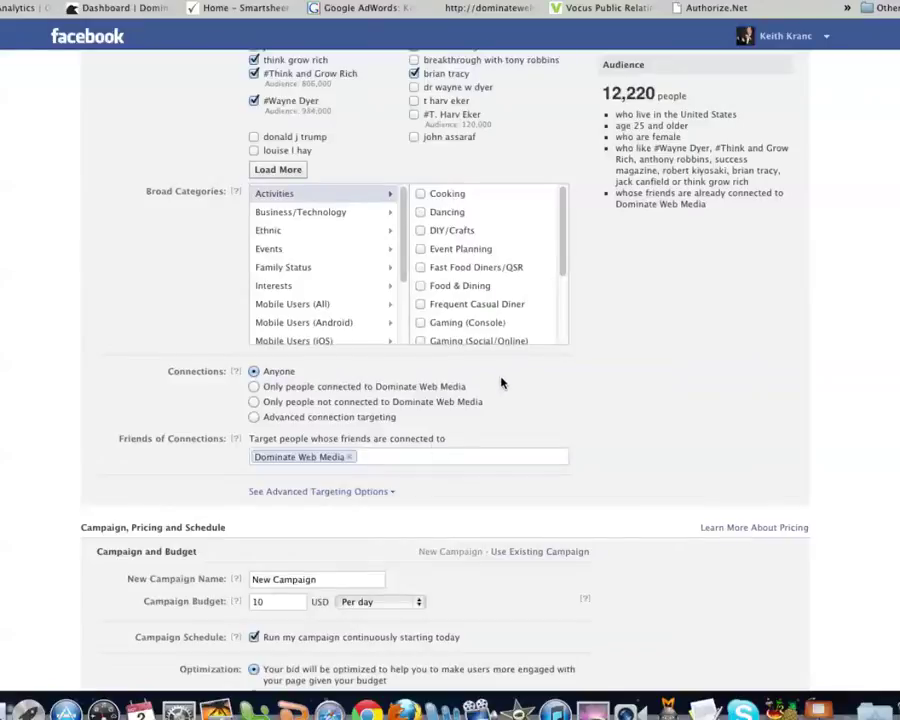
{"action": "scroll", "coordinate": [446, 386], "scroll_direction": "down", "scroll_amount": 2}
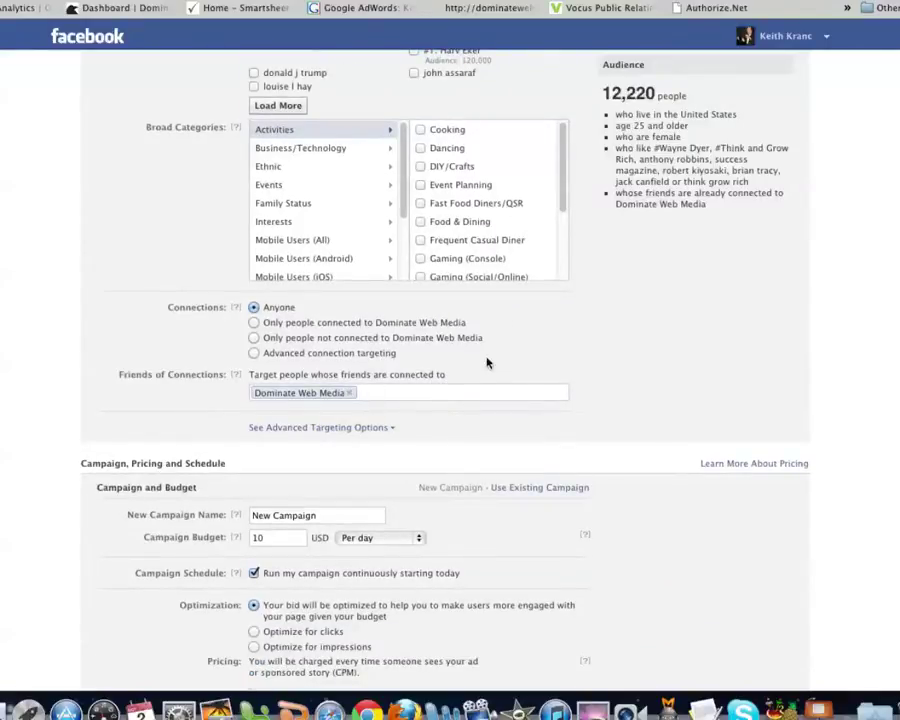
{"action": "scroll", "coordinate": [408, 386], "scroll_direction": "up", "scroll_amount": 3}
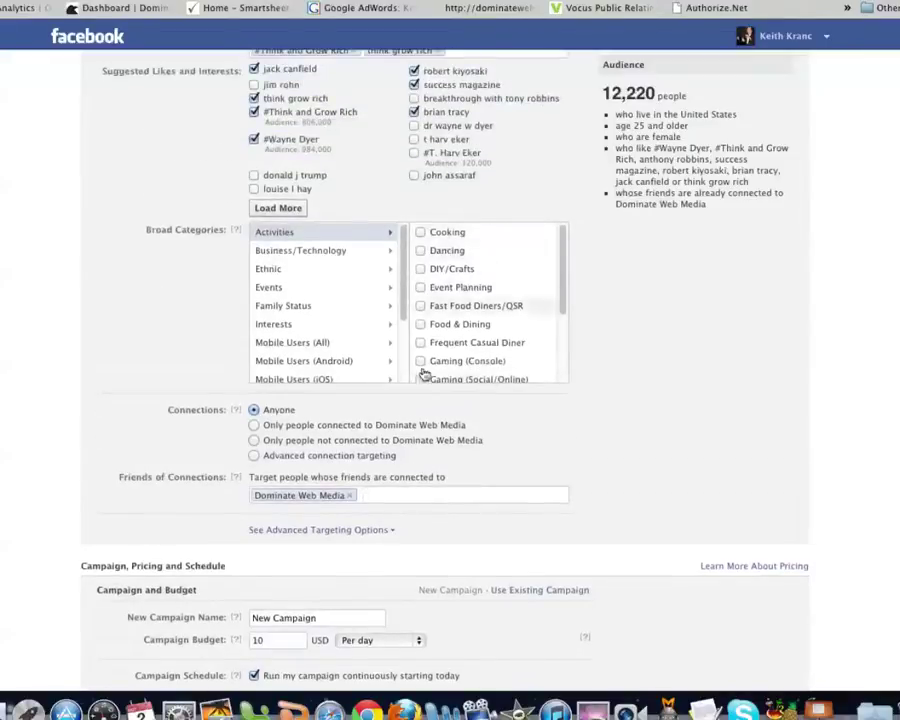
{"action": "left_click", "coordinate": [350, 495]}
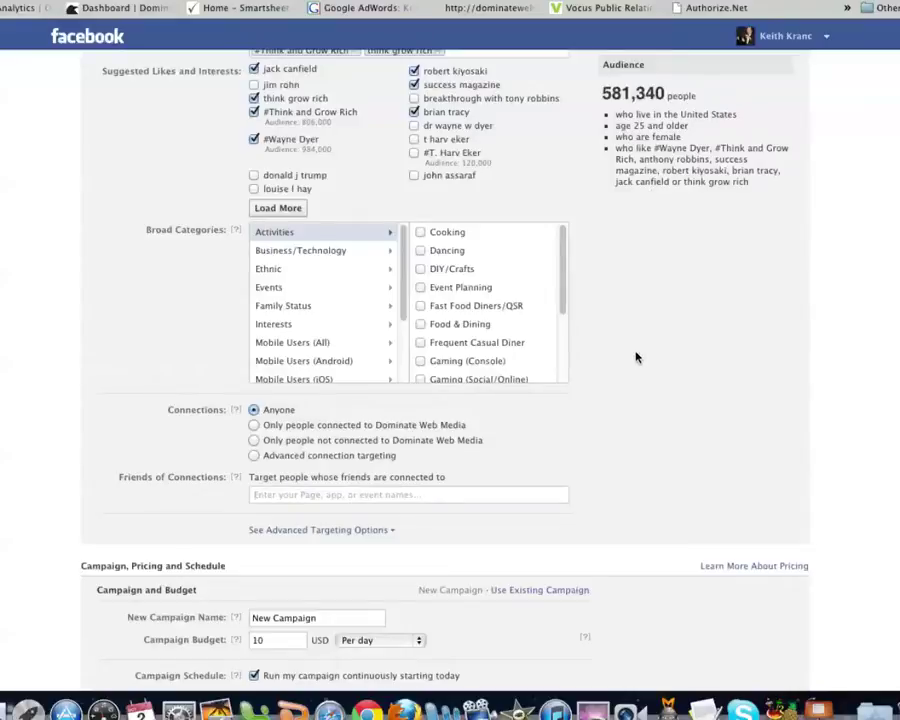
{"action": "scroll", "coordinate": [636, 354], "scroll_direction": "up", "scroll_amount": 1}
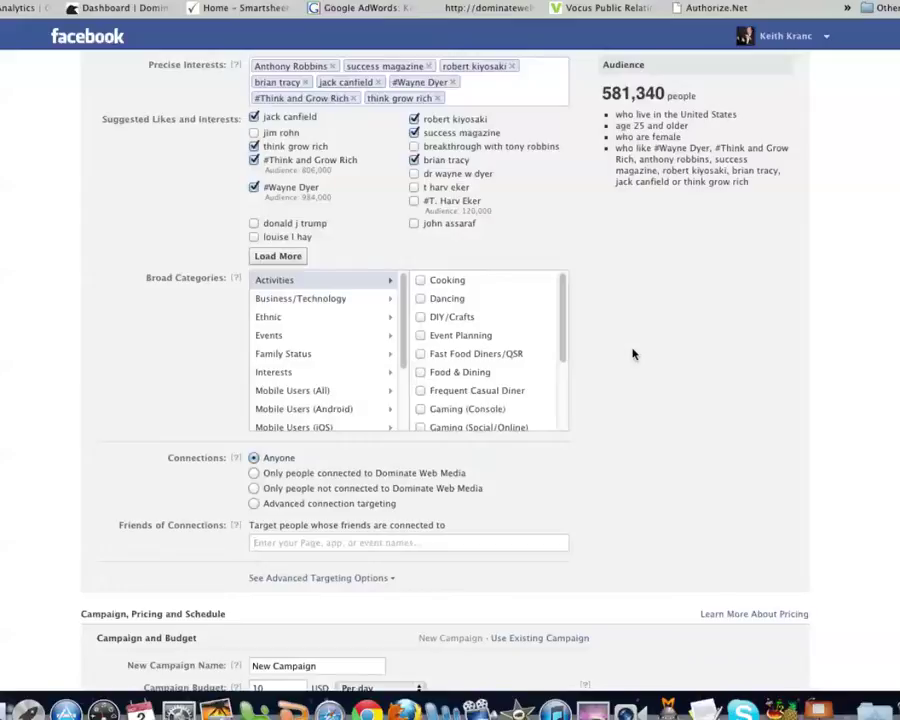
{"action": "left_click", "coordinate": [386, 545]}
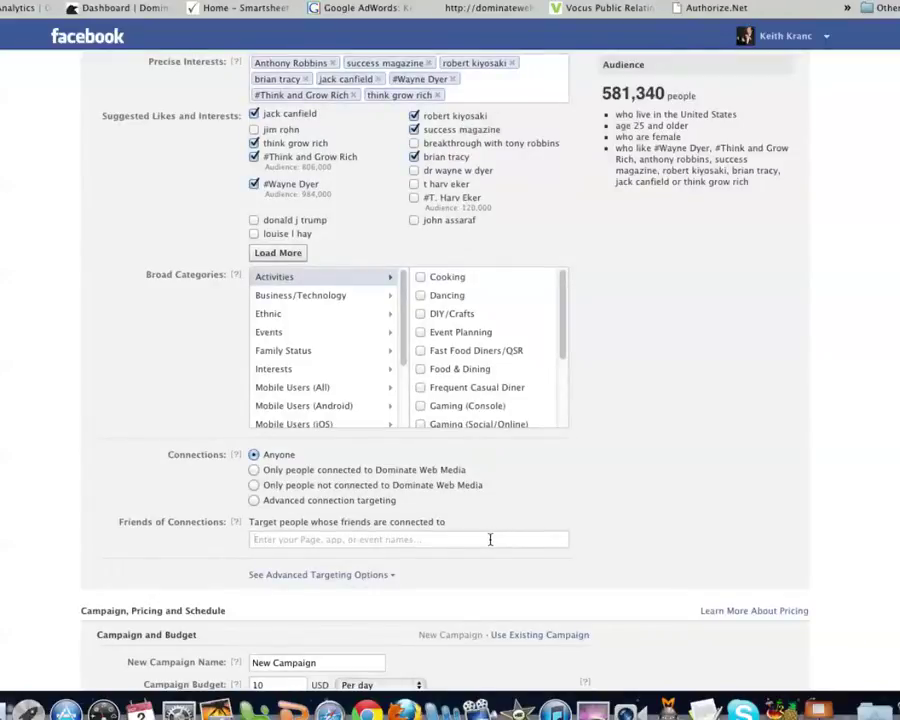
{"action": "type", "text": "dom"}
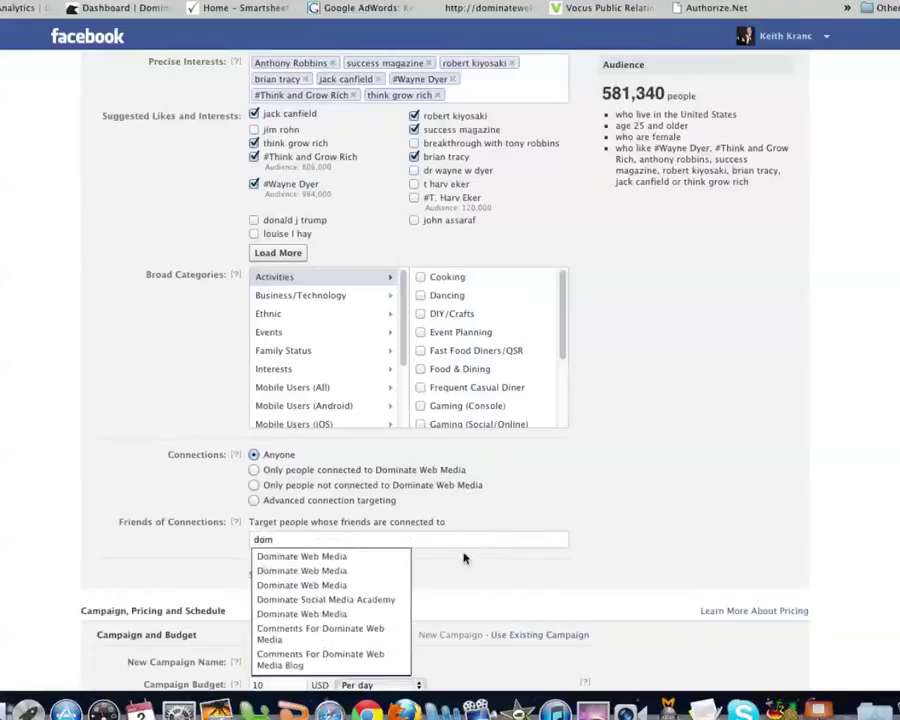
{"action": "left_click", "coordinate": [389, 557]}
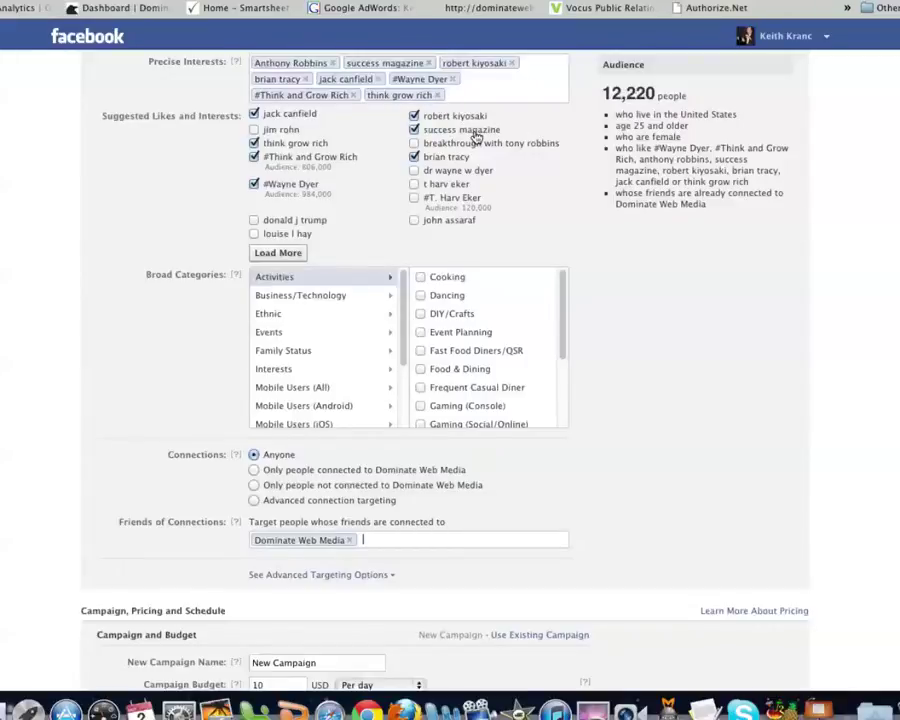
- Optimize the campaign for clicks, comparing automatic budget management with a manual value and choosing to set the click value manually
{"action": "scroll", "coordinate": [595, 260], "scroll_direction": "down", "scroll_amount": 2}
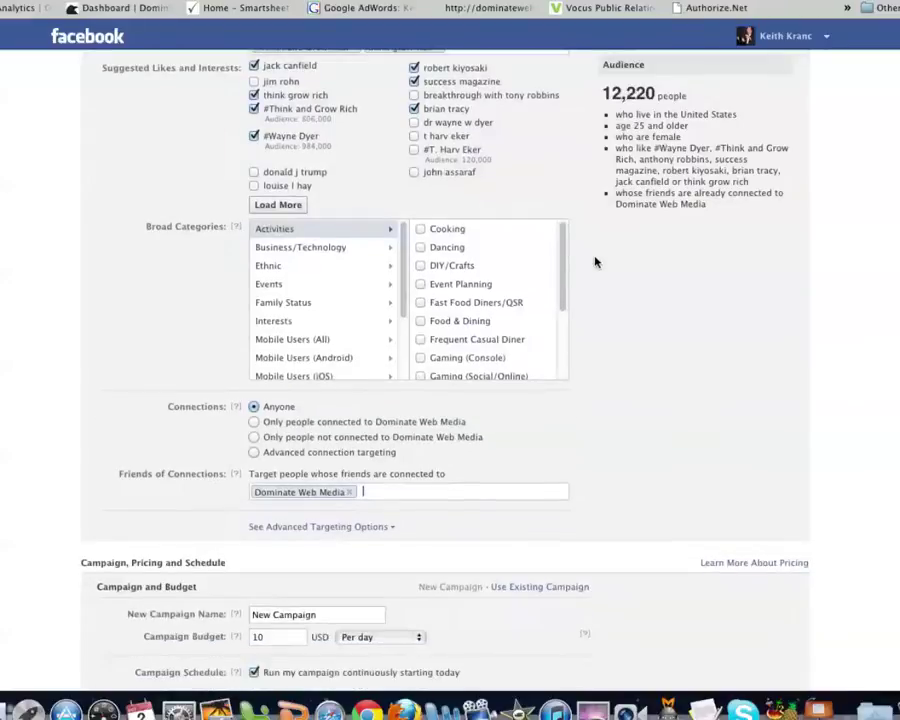
{"action": "scroll", "coordinate": [595, 262], "scroll_direction": "down", "scroll_amount": 4}
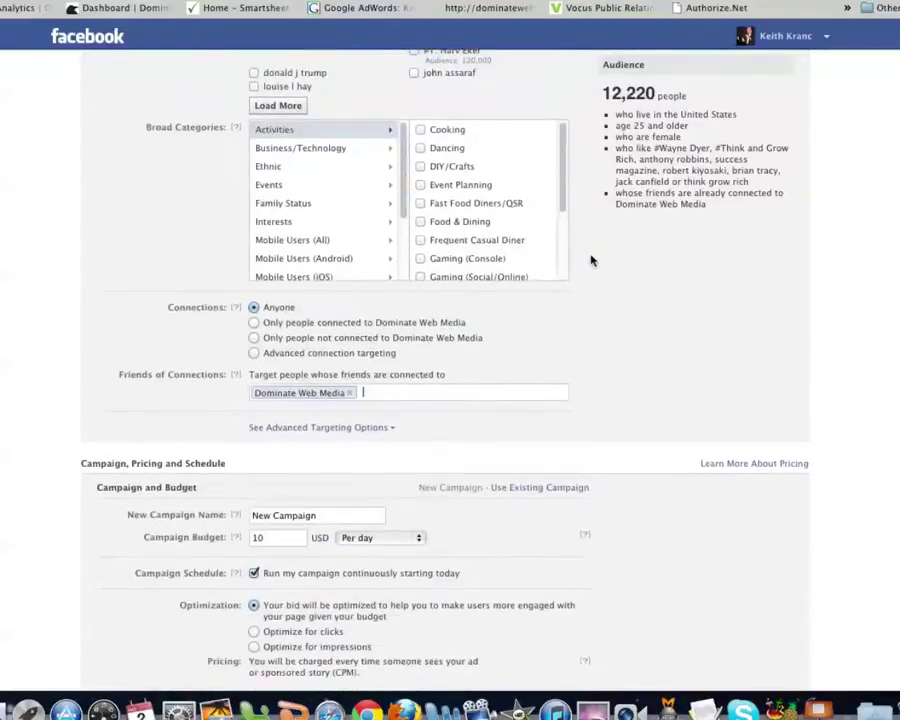
{"action": "scroll", "coordinate": [590, 260], "scroll_direction": "down", "scroll_amount": 5}
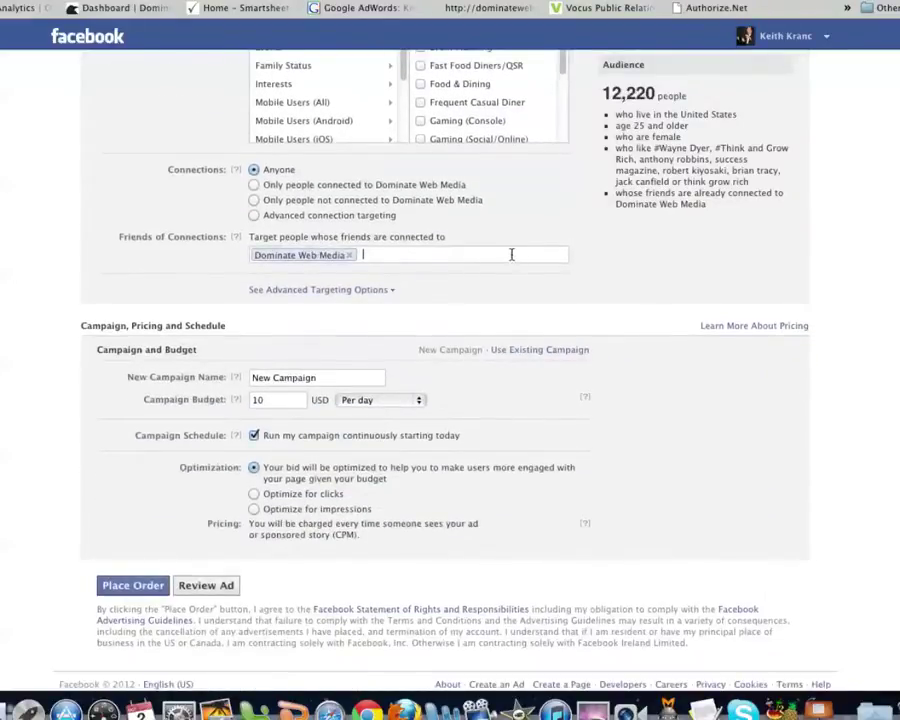
{"action": "scroll", "coordinate": [465, 307], "scroll_direction": "down", "scroll_amount": 1}
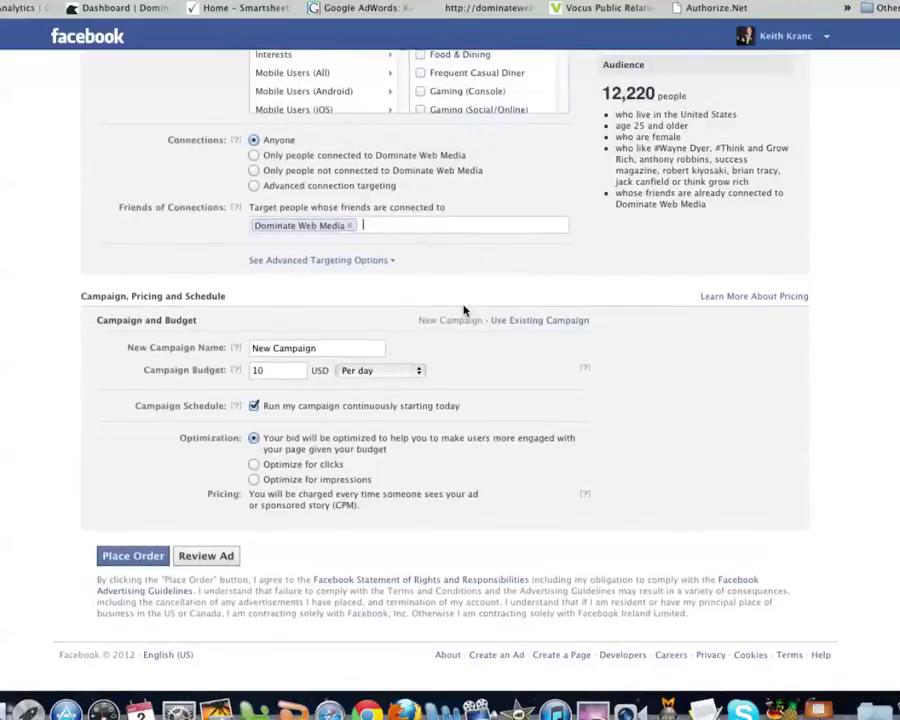
{"action": "left_click", "coordinate": [256, 466]}
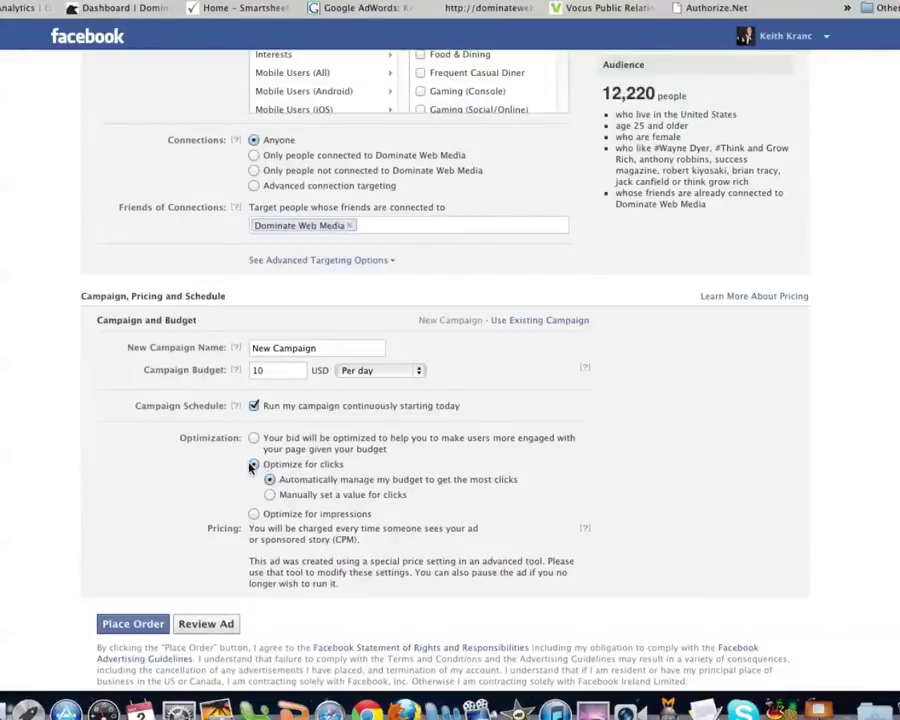
{"action": "left_click", "coordinate": [270, 494]}
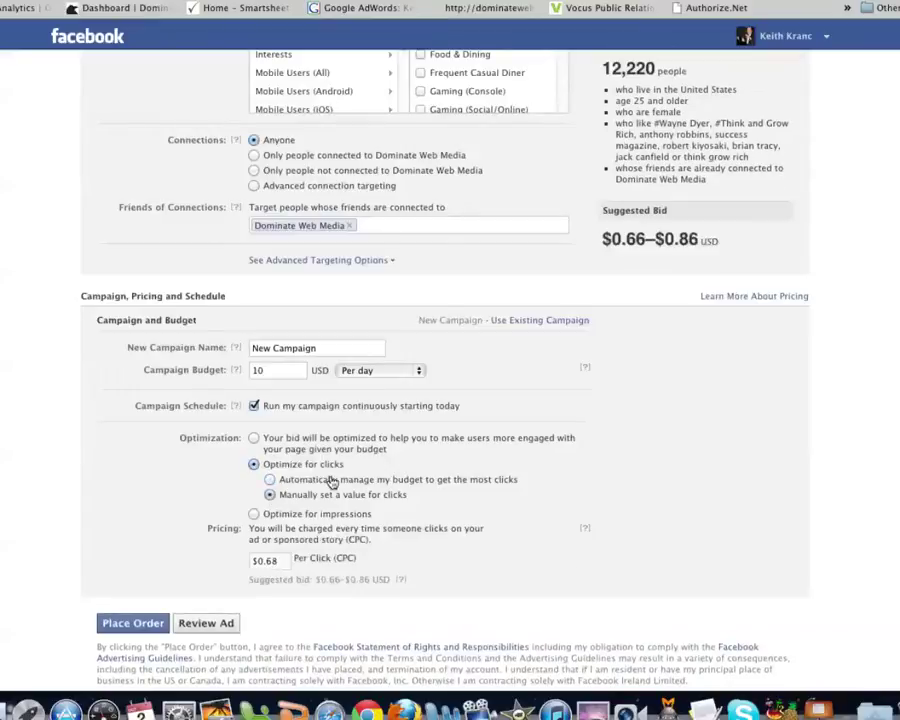
{"action": "left_click", "coordinate": [270, 480]}
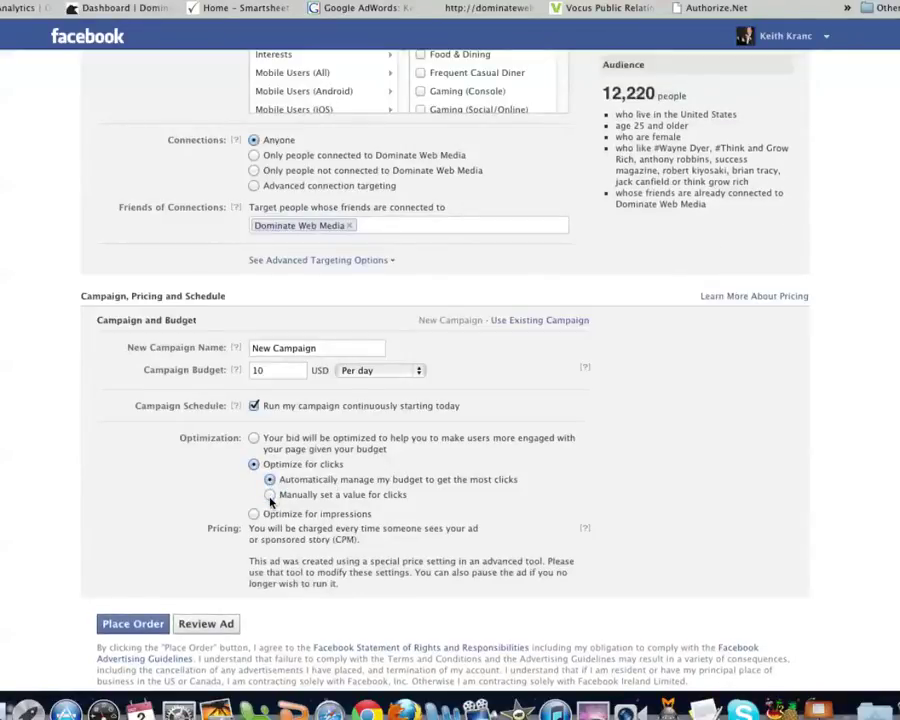
{"action": "left_click", "coordinate": [270, 495]}
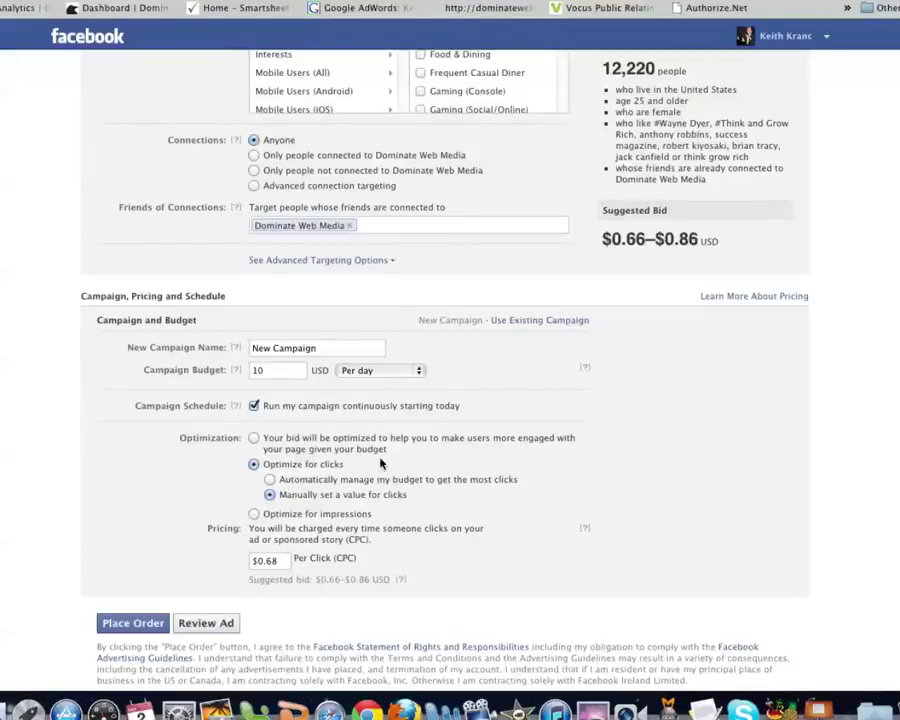
- Set the cost-per-click bid to $0.87
{"action": "triple_click", "coordinate": [279, 562]}
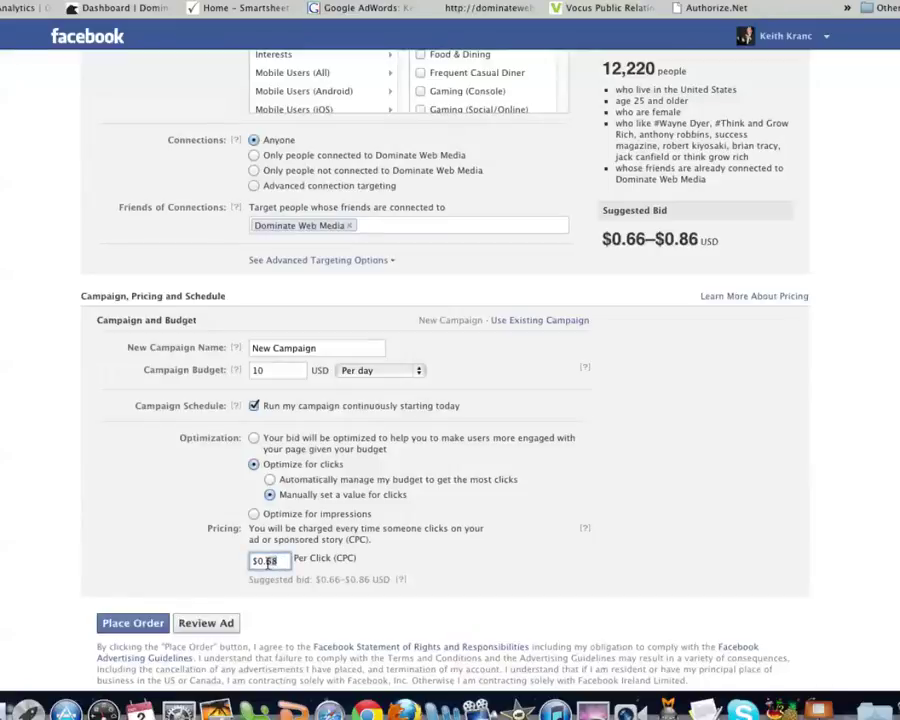
{"action": "left_click_drag", "start_coordinate": [354, 579], "coordinate": [335, 578]}
{"action": "left_click", "coordinate": [336, 572]}
{"action": "key", "text": "BackSpace"}
{"action": "key", "text": "BackSpace"}
{"action": "type", "text": "8"}
{"action": "key", "text": "BackSpace"}
{"action": "key", "text": "BackSpace"}
{"action": "type", "text": "87"}
- Place the order for the ad with the 10 USD daily budget and look over the new campaign's ads and targeting
{"action": "double_click", "coordinate": [274, 371]}
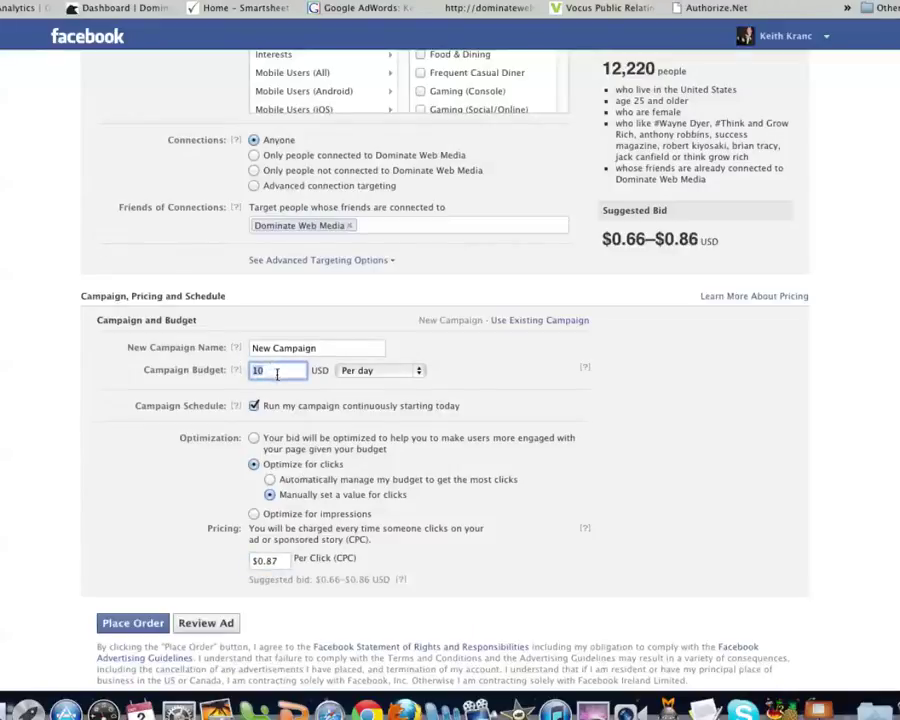
{"action": "left_click", "coordinate": [125, 375]}
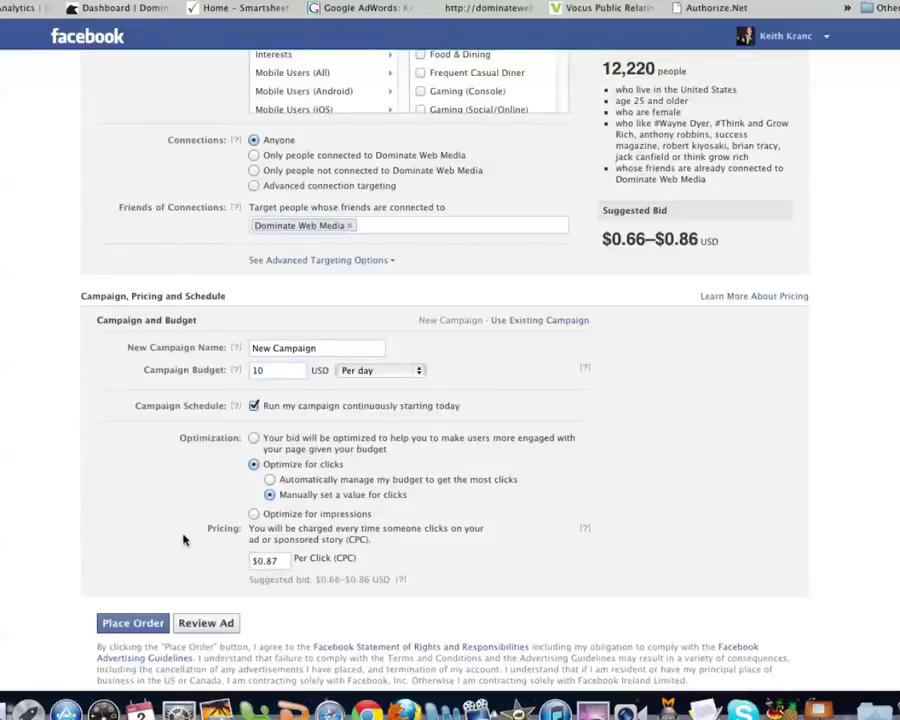
{"action": "left_click", "coordinate": [145, 624]}
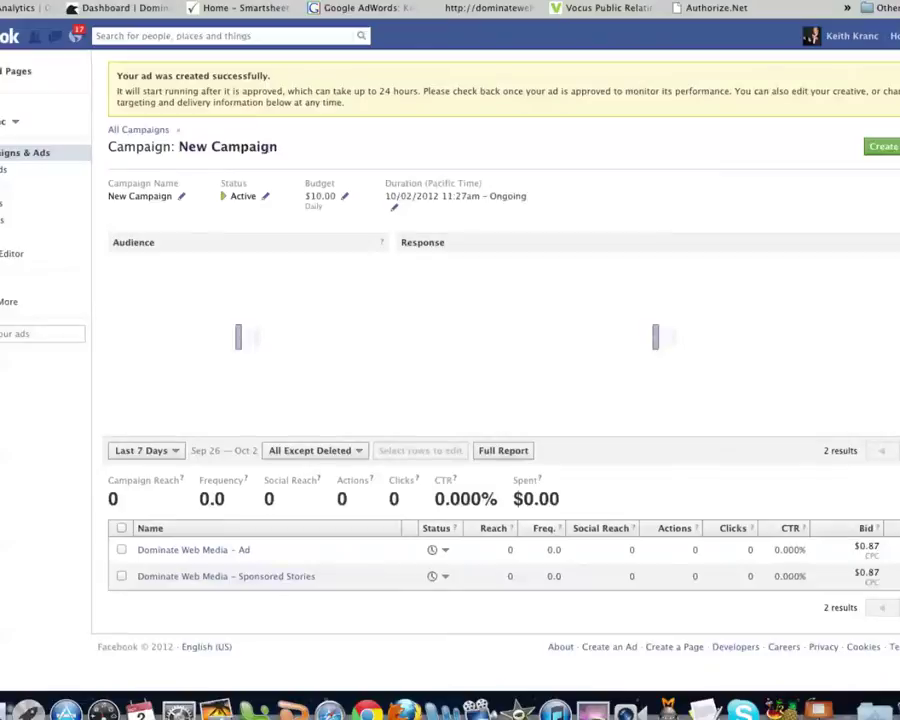
{"action": "scroll", "coordinate": [450, 360], "scroll_direction": "down", "scroll_amount": 3}
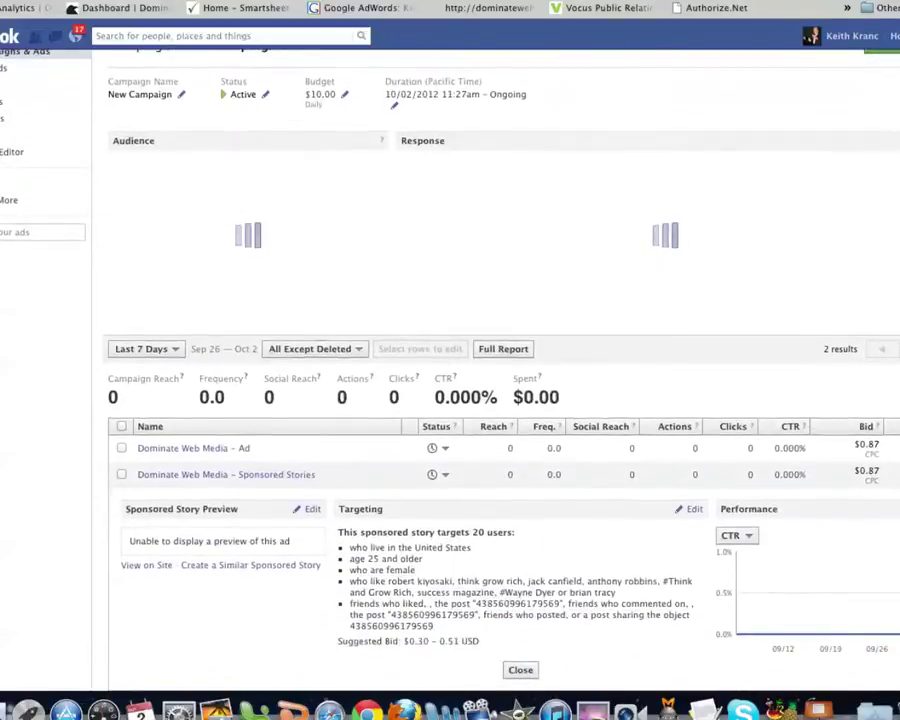